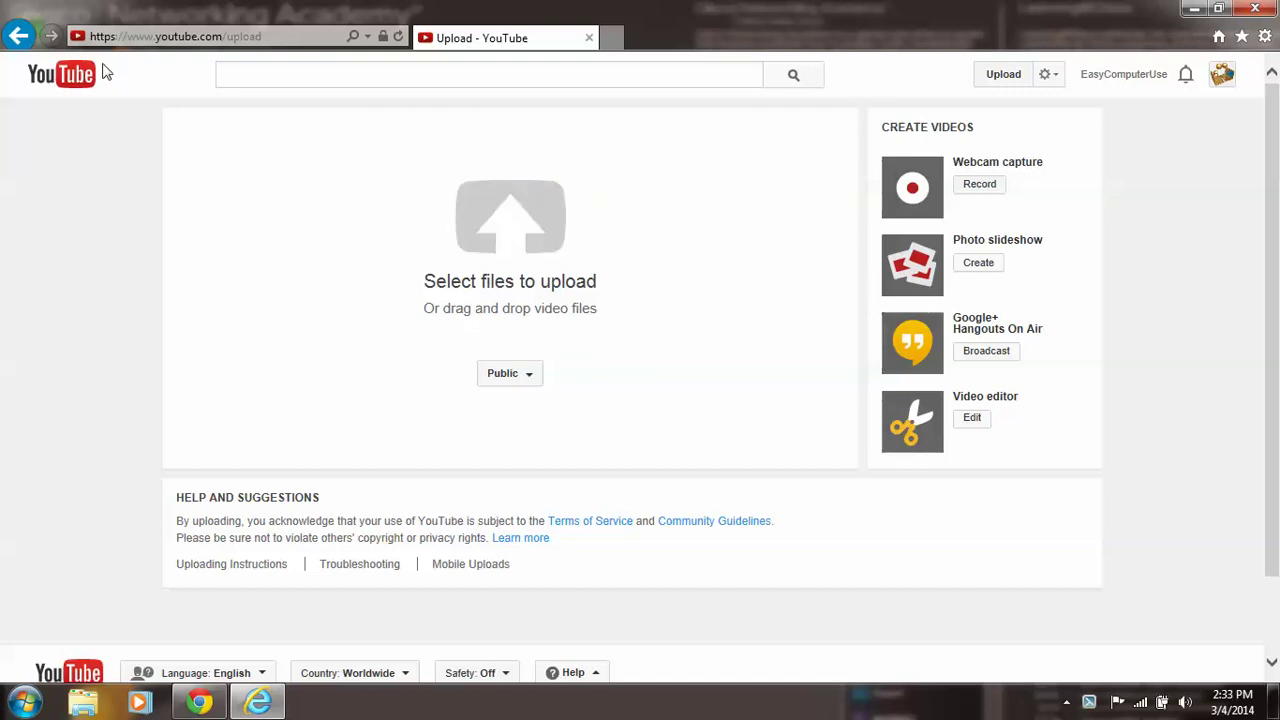
Upload the 'Liked videos and Subscriptions Private' video file from the Desktop to YouTube
click(58, 82)
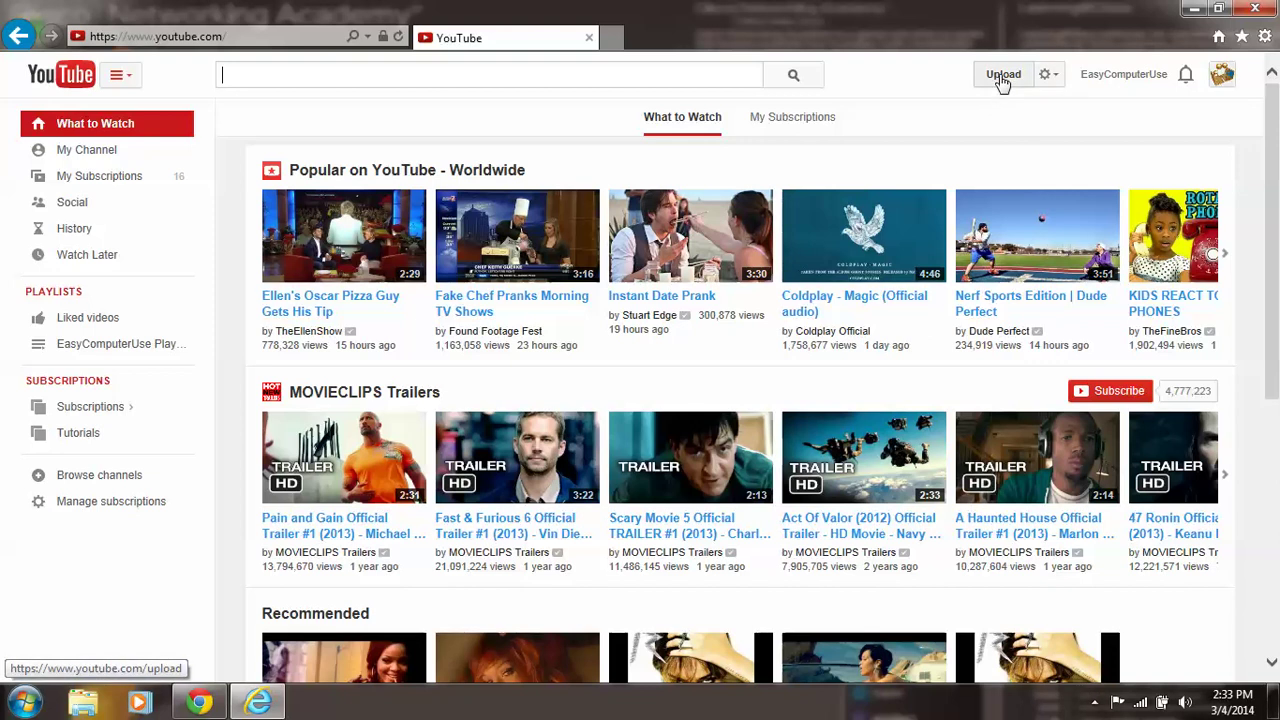
click(1001, 77)
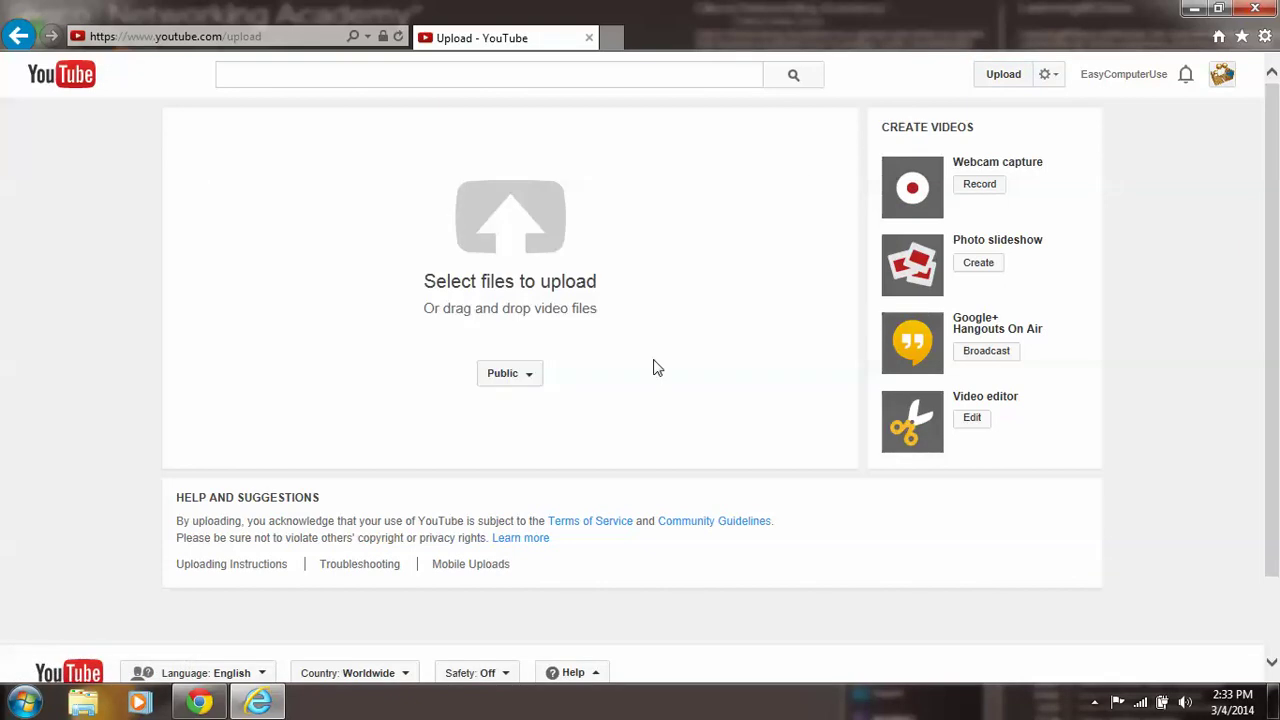
click(507, 230)
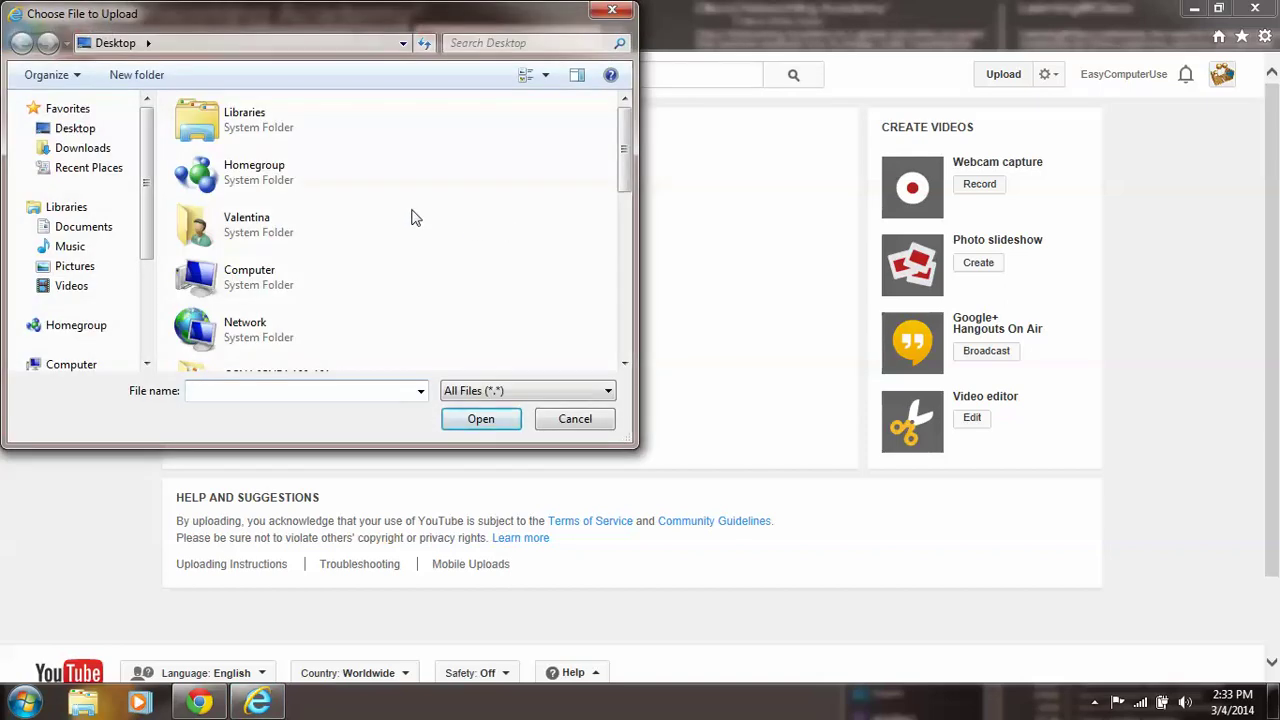
scroll(415, 218, down, 3)
scroll(415, 218, down, 5)
scroll(415, 218, down, 1)
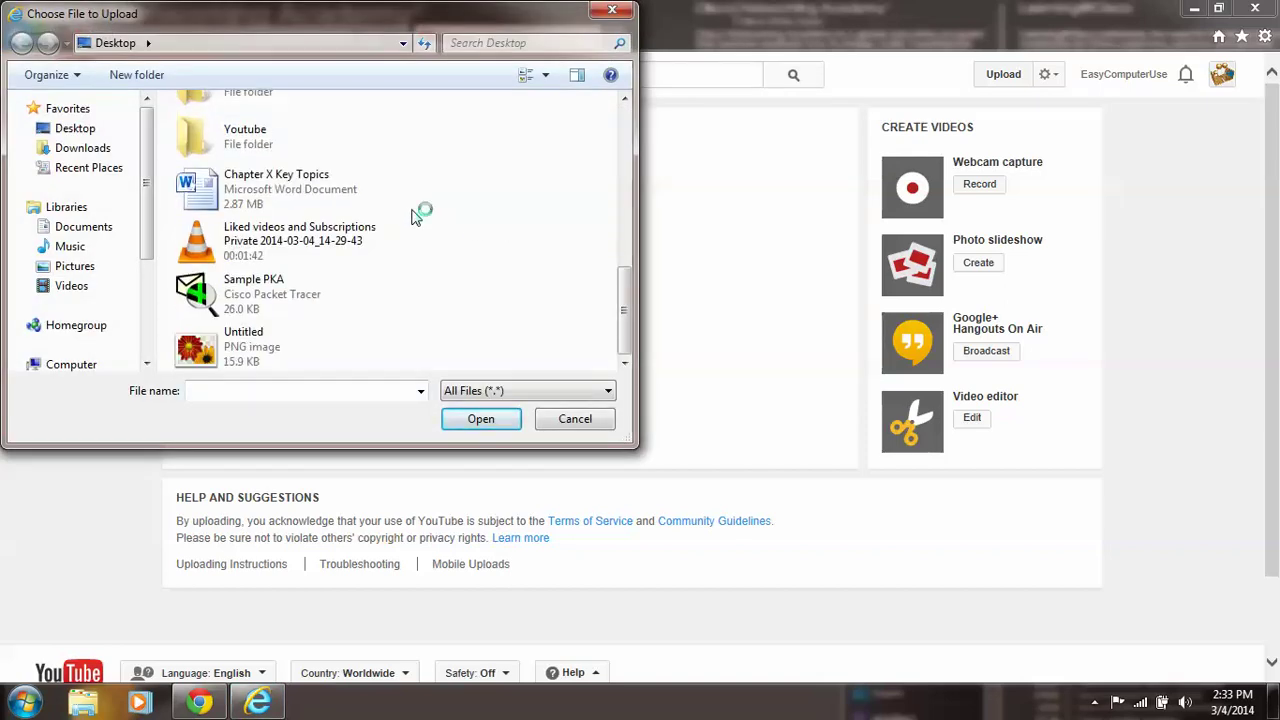
click(322, 243)
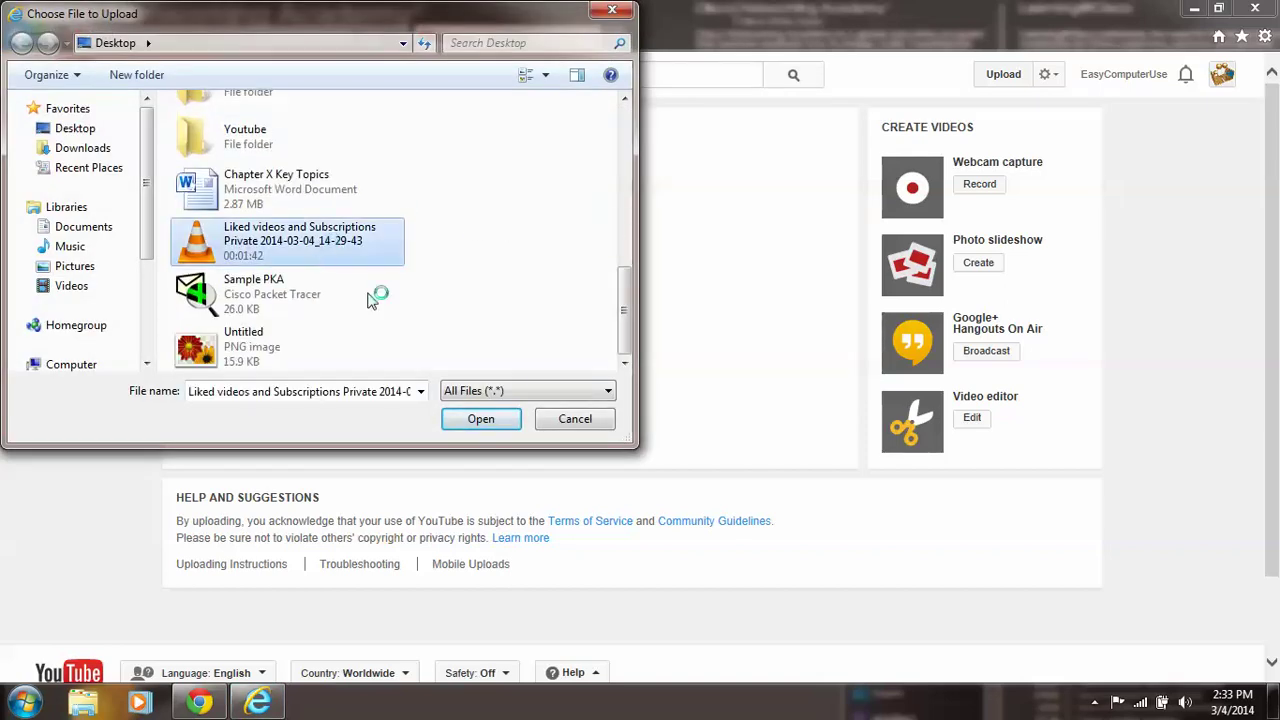
click(465, 418)
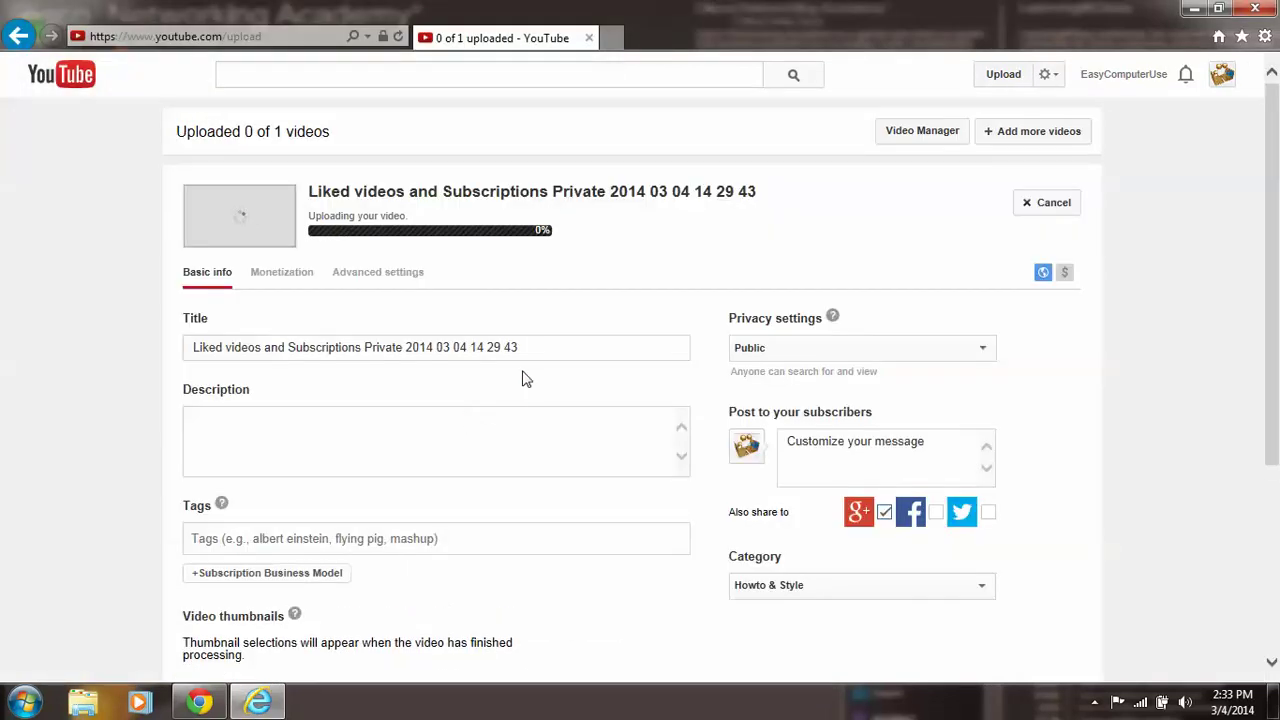
Delete the trailing date and time, leaving the title 'Liked videos and Subscriptions Private'
drag(524, 347, 406, 350)
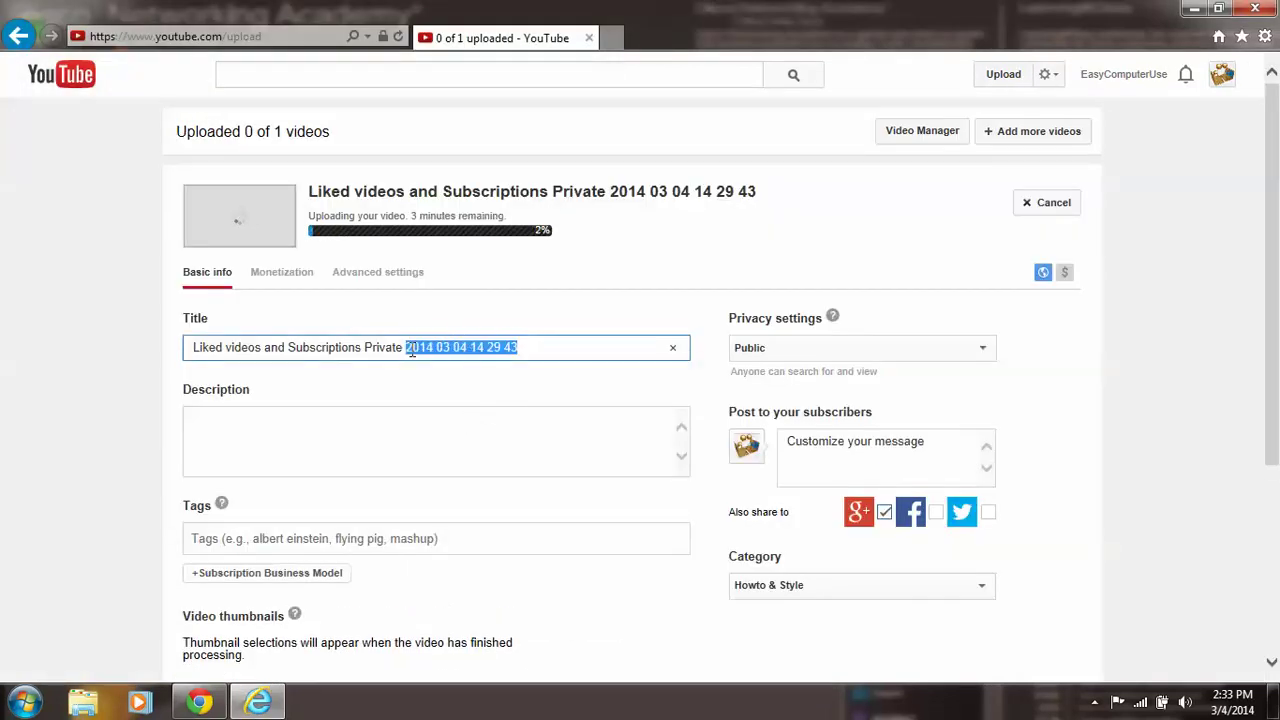
key(BackSpace)
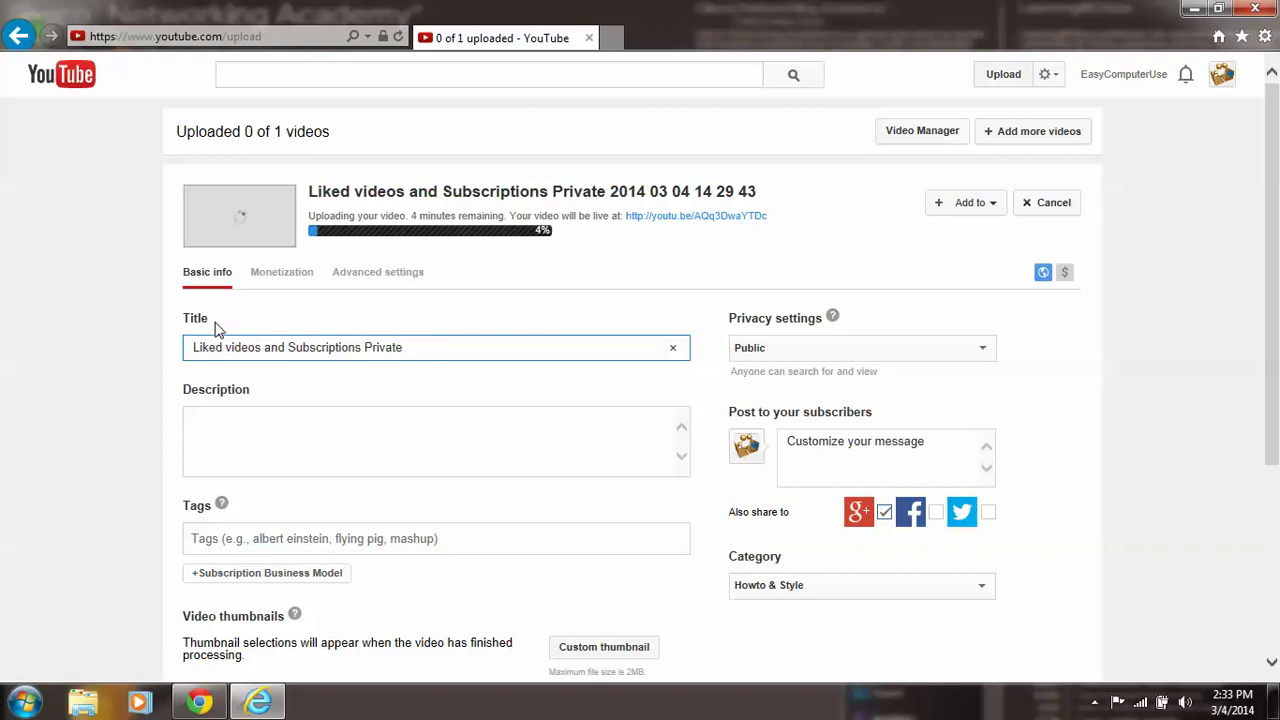
click(243, 417)
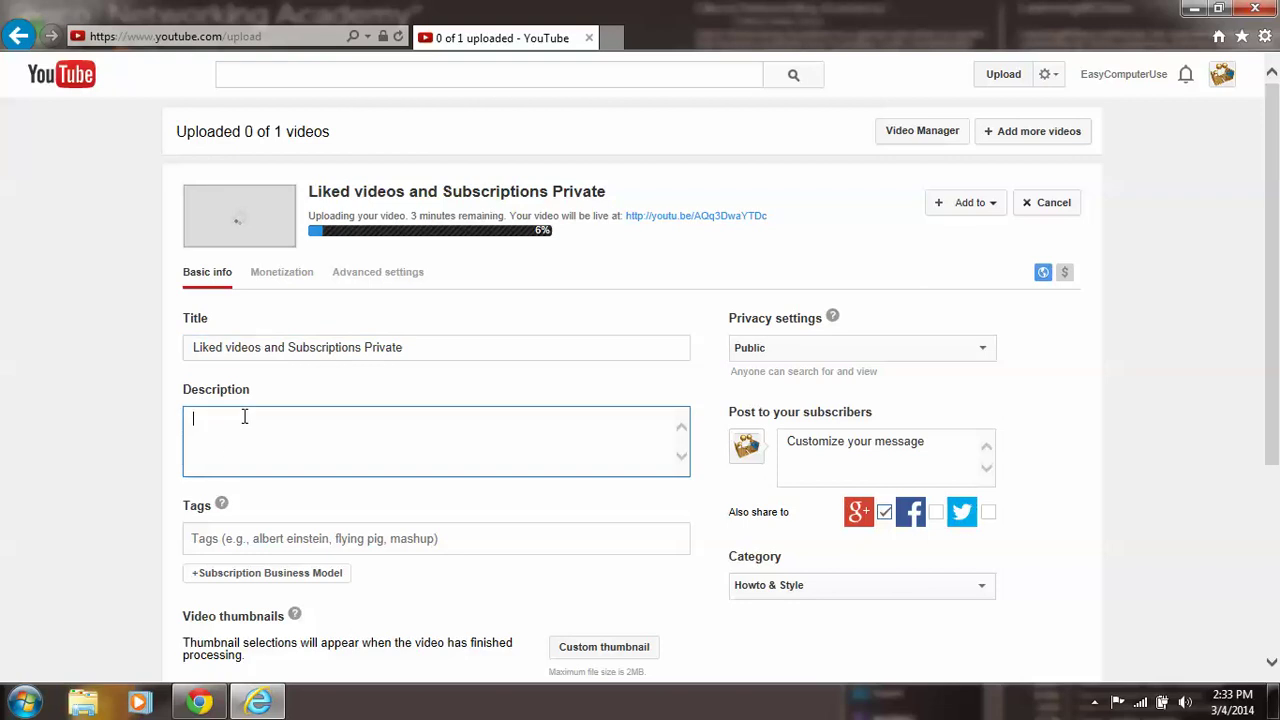
click(314, 538)
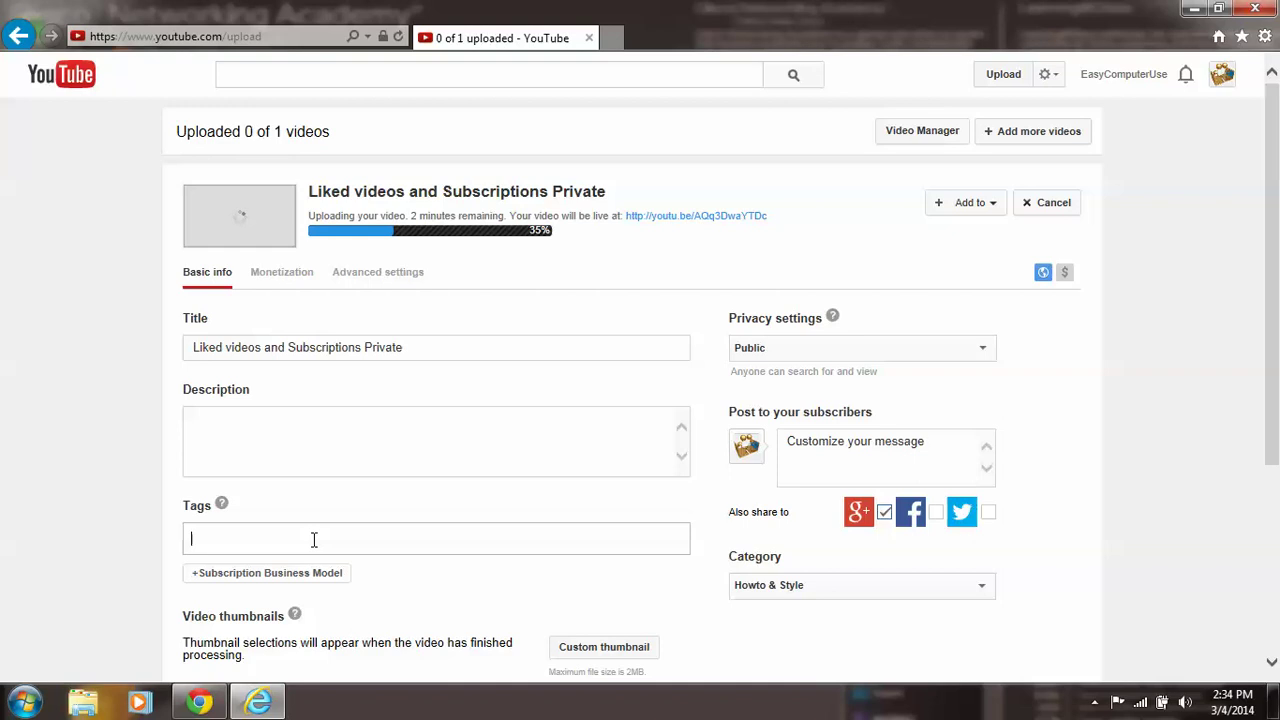
Add the tags 'Youtube privacy', 'Youtube likes' and 'youtube subscriptions'
text(Youtub)
text(e priva)
text(cy)
key(Return)
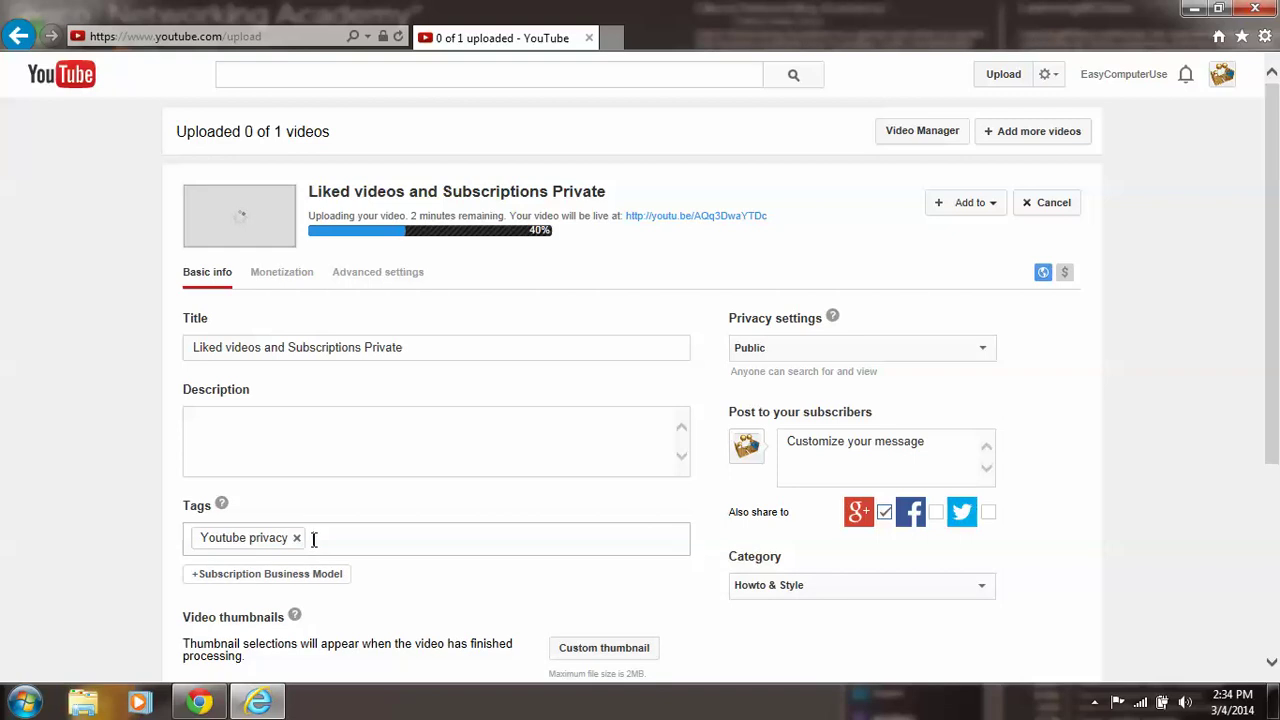
text(You)
text(tube like)
text(s)
key(Return)
text(yo)
text(utube )
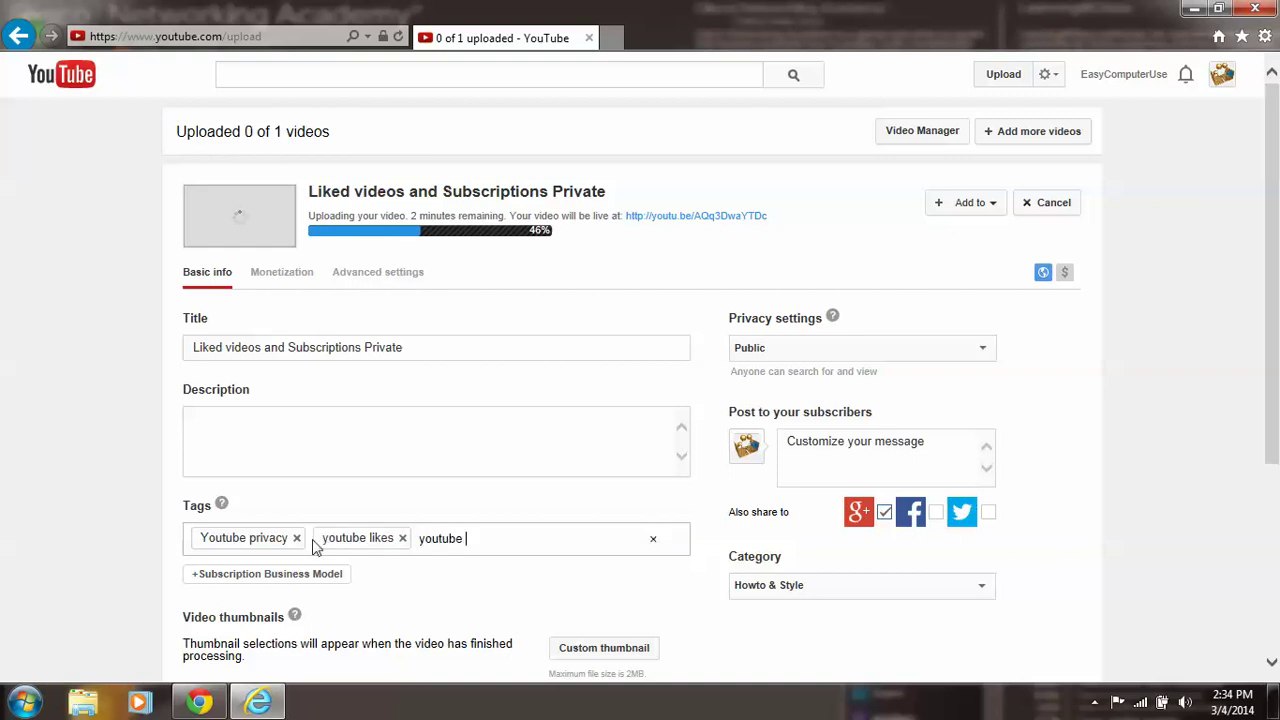
text(subs)
text(crip)
text(t)
text(ions)
key(Return)
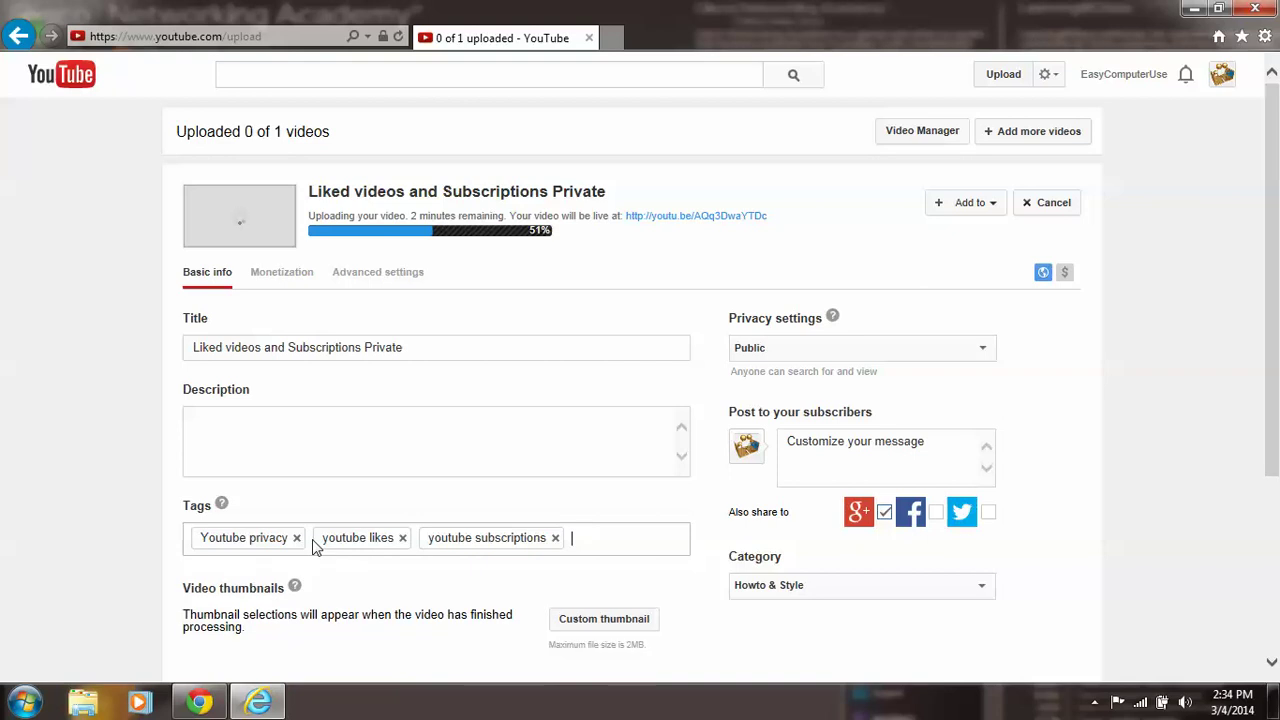
Add the tags 'make likes pivate' and 'make likes private on youtube'
text(make )
text(likes p)
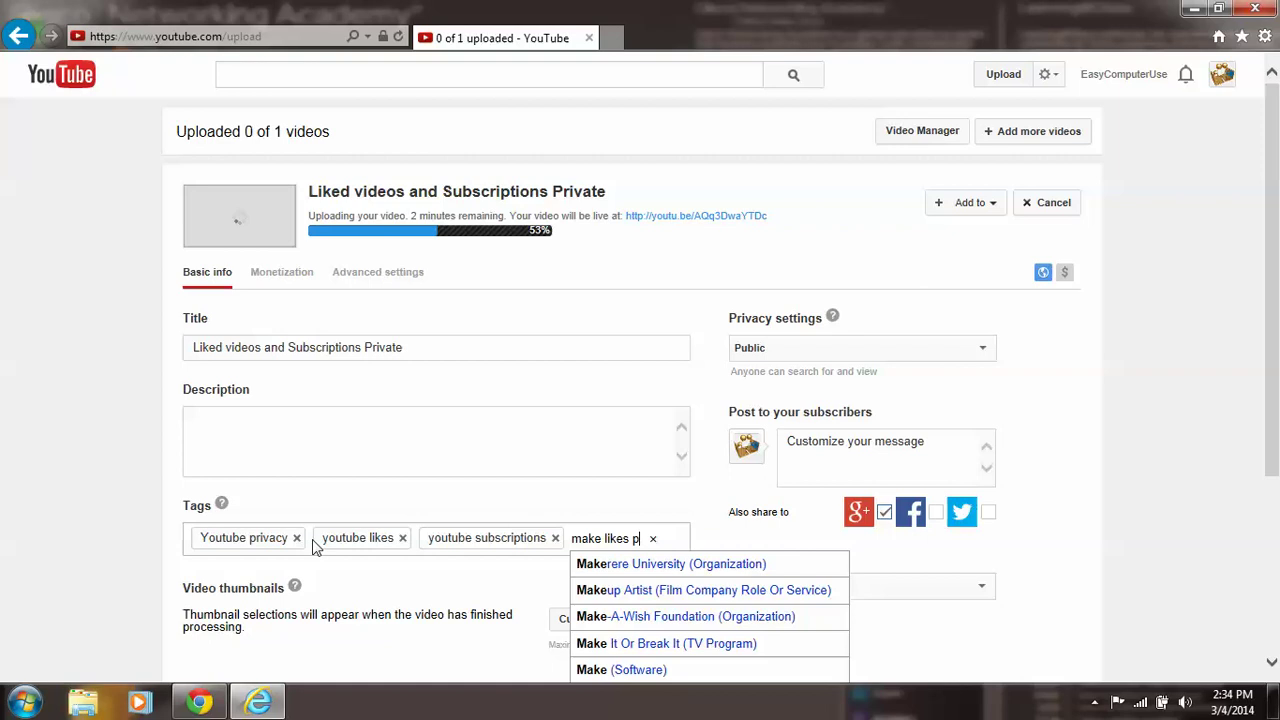
text(ivate)
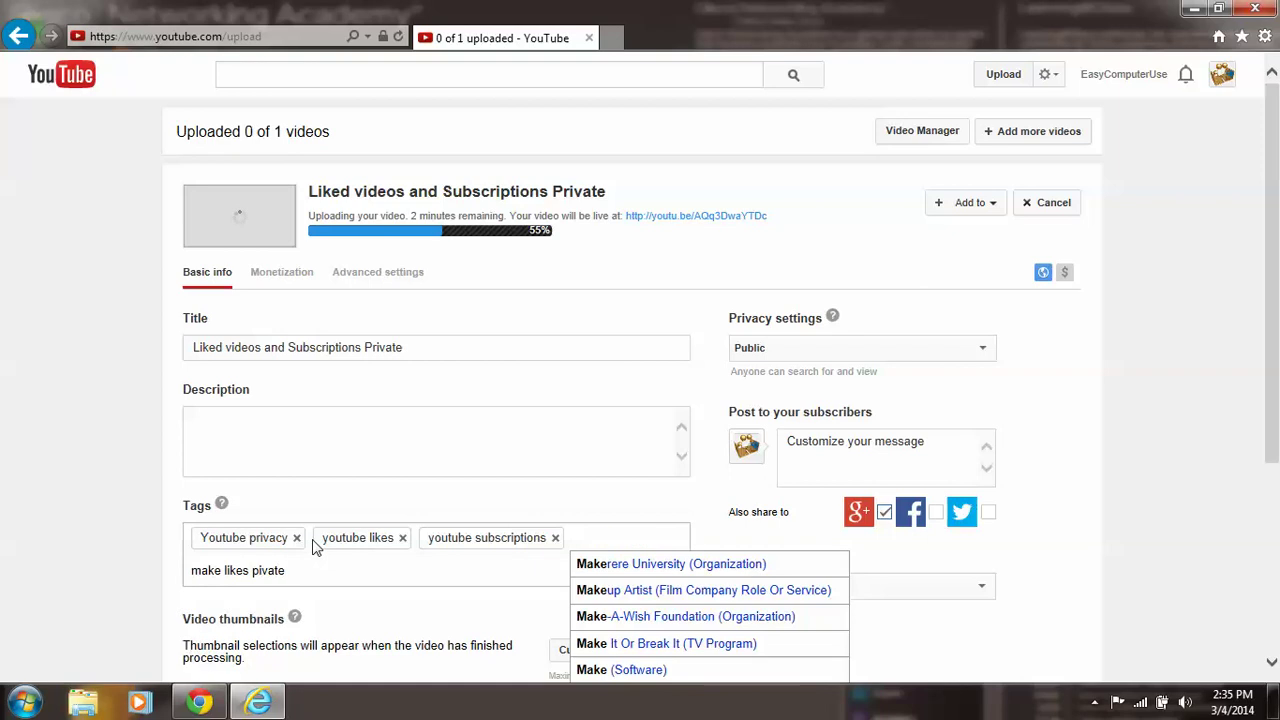
key(Return)
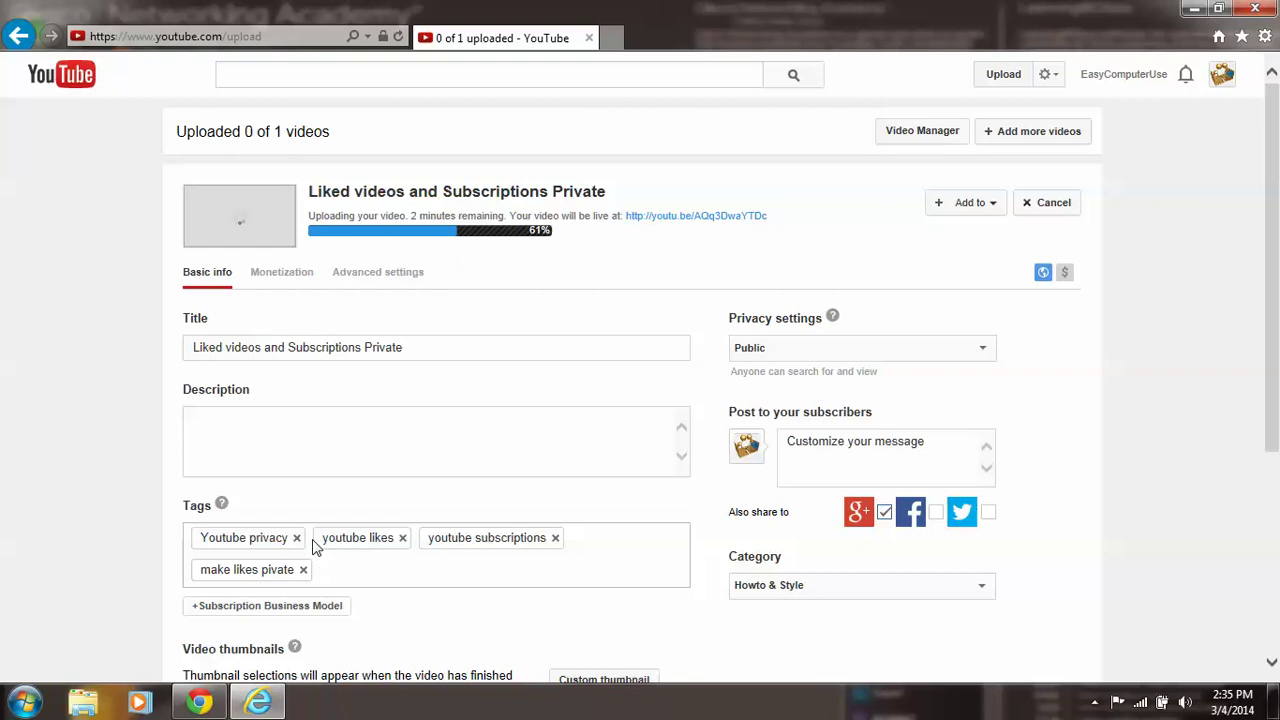
text(make )
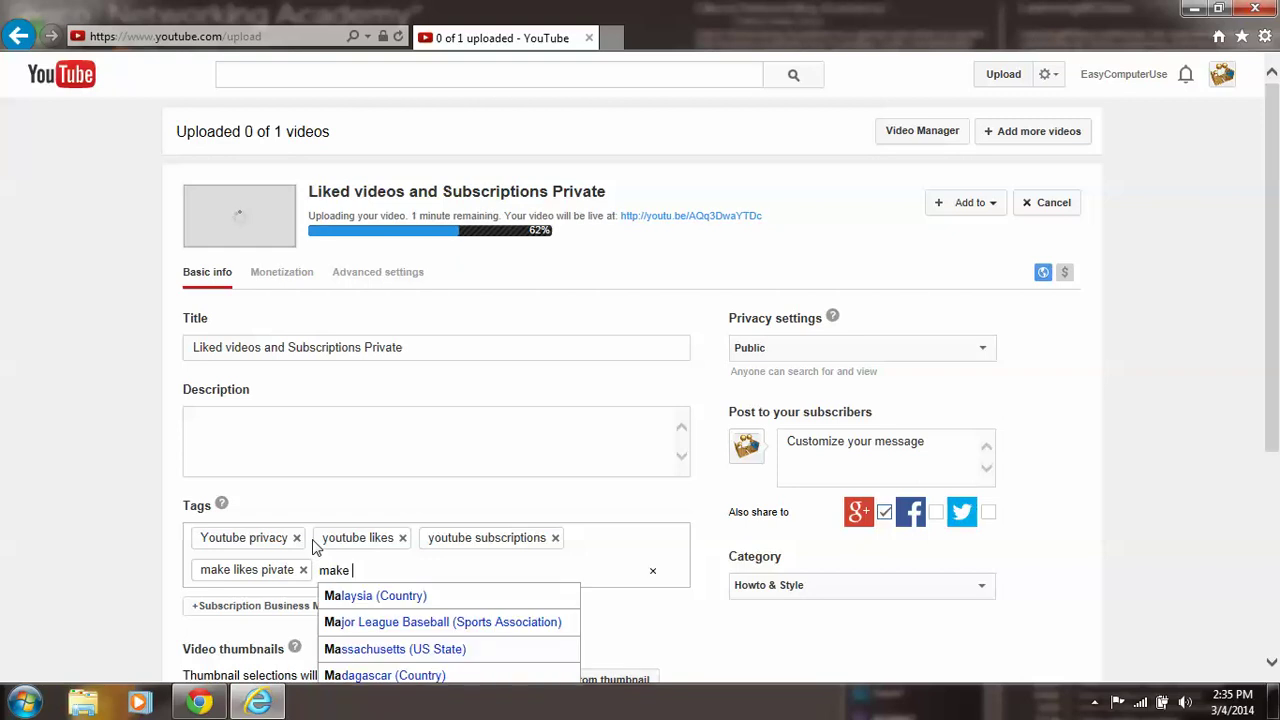
text(liks)
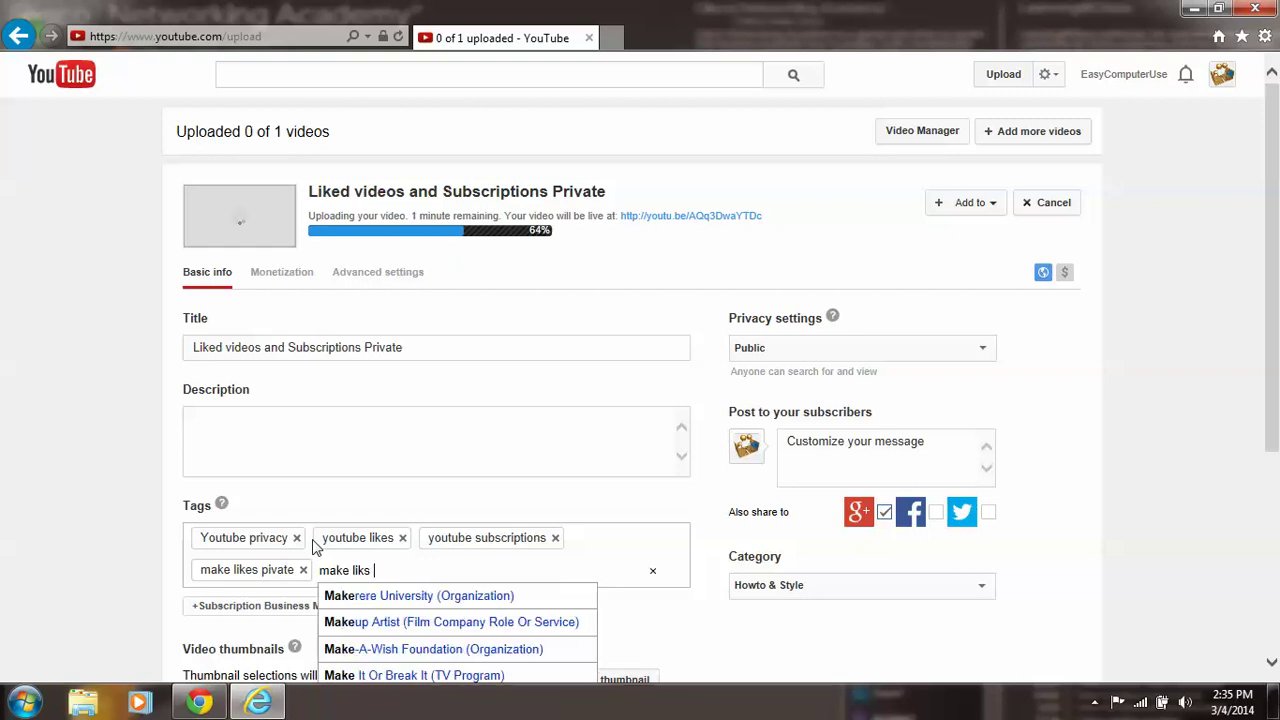
key(BackSpace)
key(BackSpace)
text(kes pr)
text(ivate o)
text(nyout)
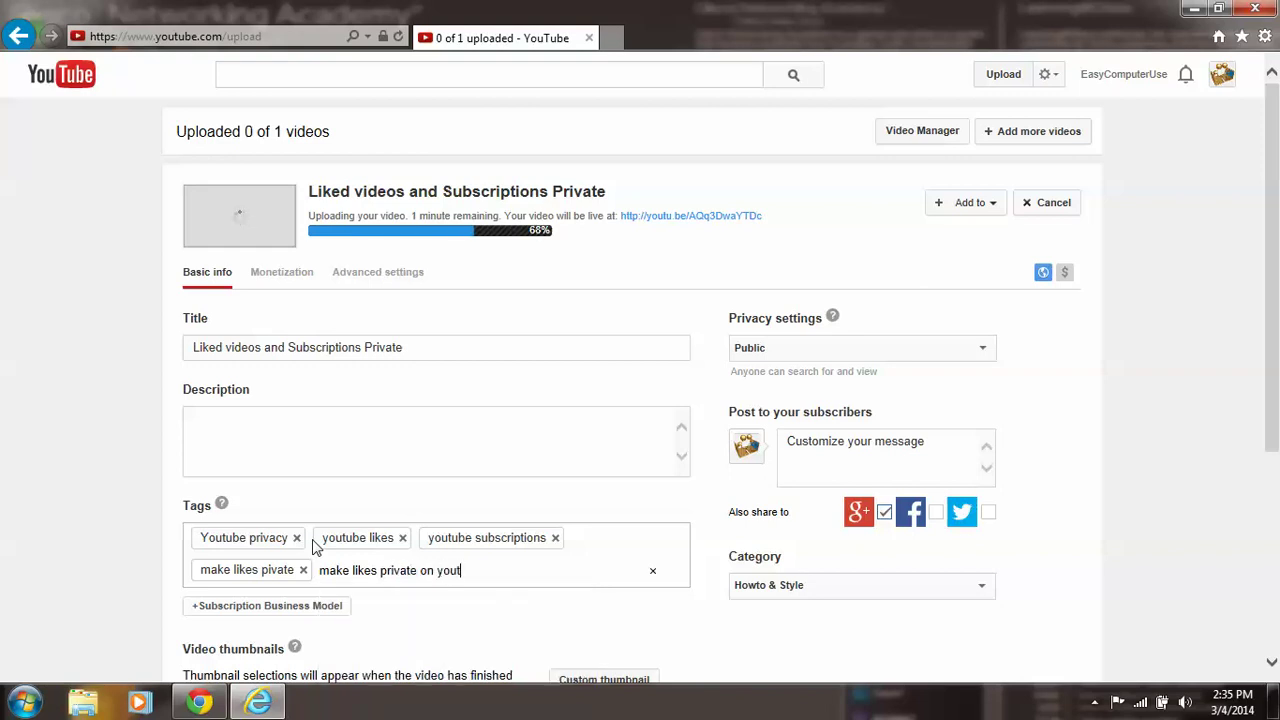
text(ube)
key(Return)
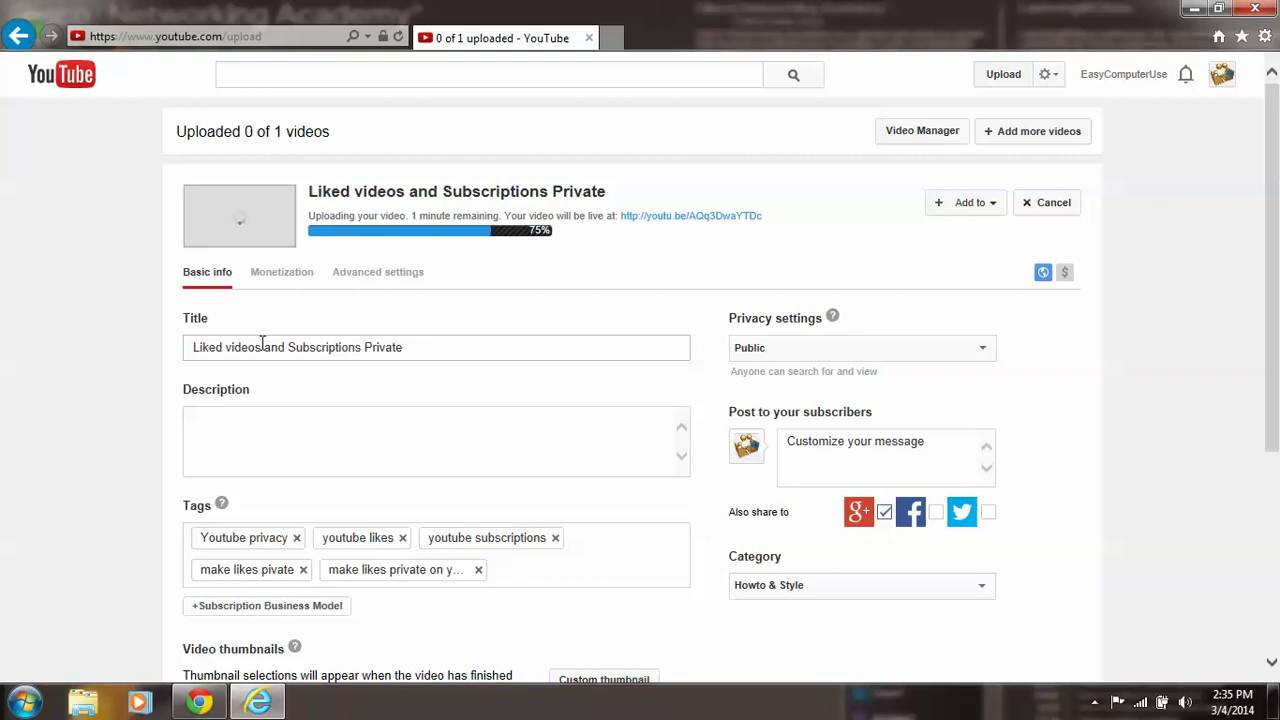
Turn on Monetize with Ads for the video
drag(193, 347, 482, 346)
click(330, 437)
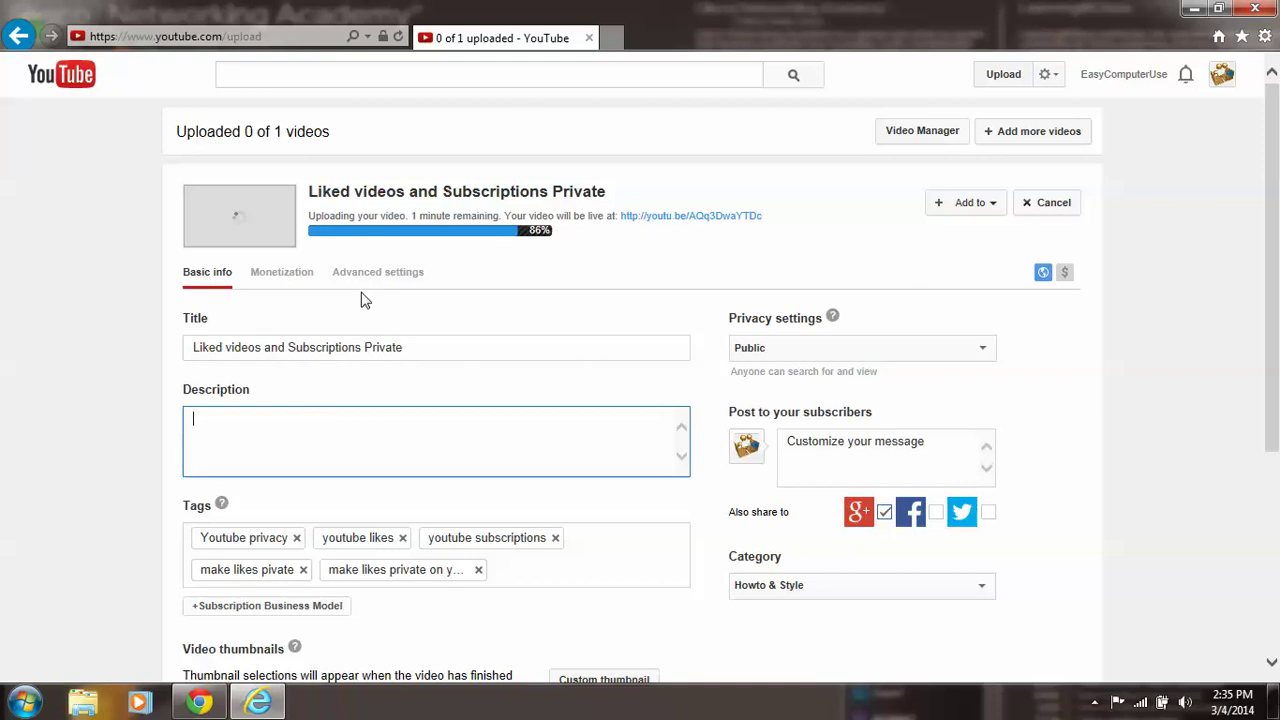
click(268, 280)
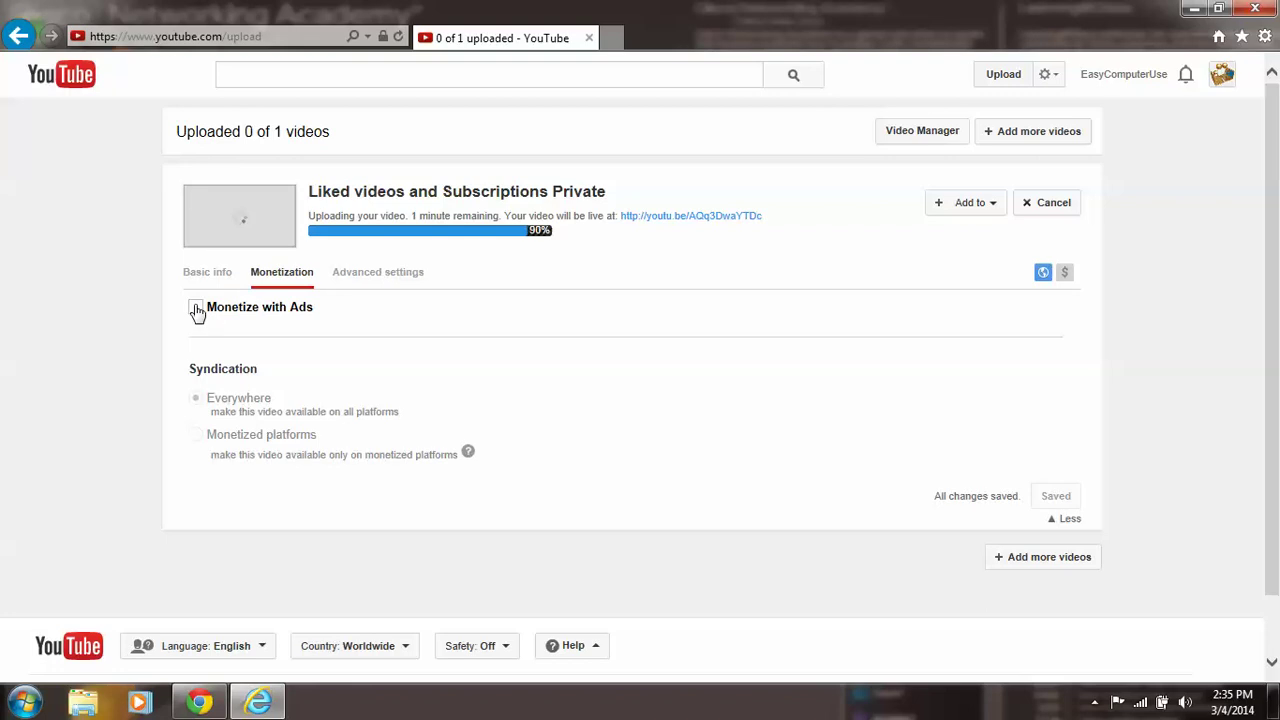
click(397, 285)
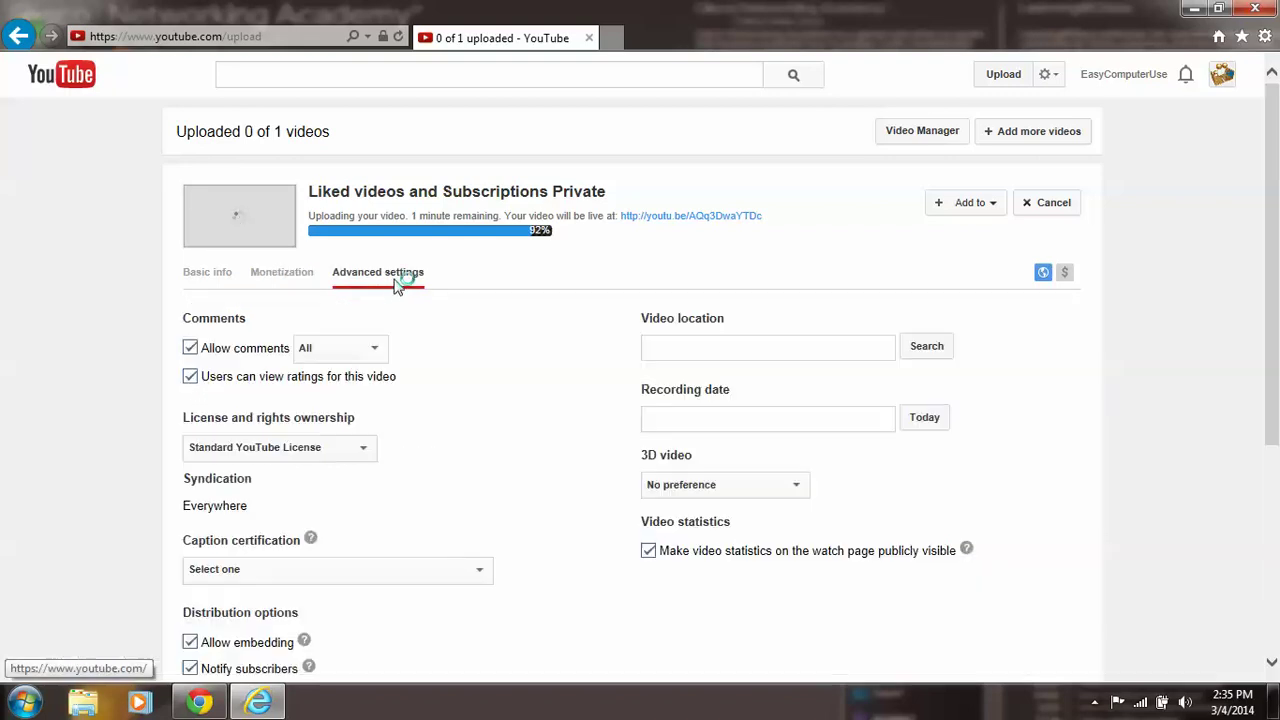
click(270, 280)
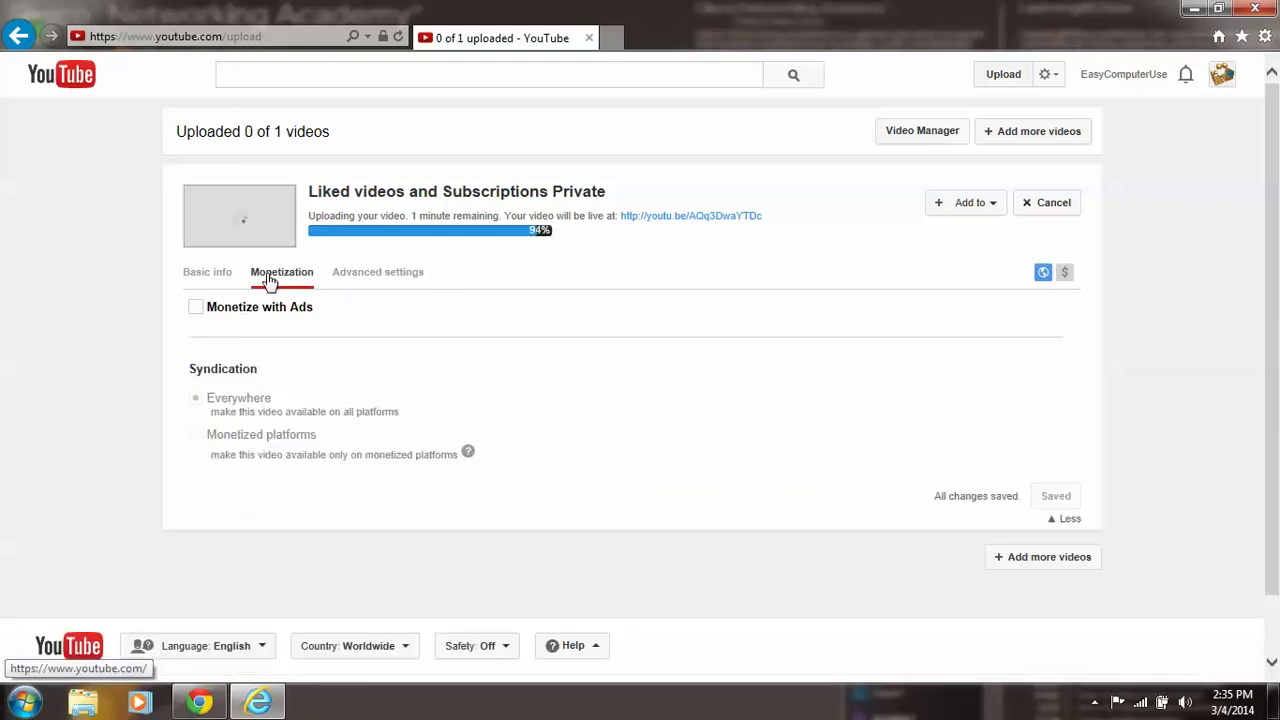
click(222, 309)
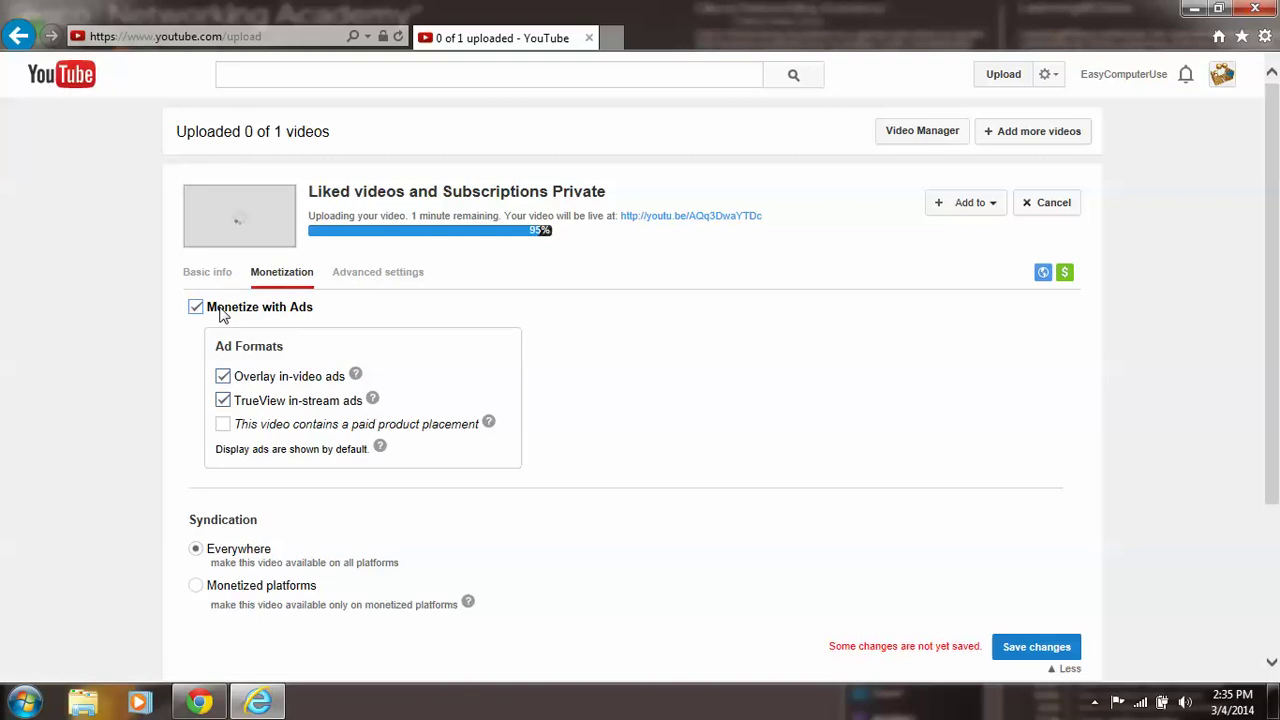
In Advanced settings, change Allow comments from All to Approved
click(383, 277)
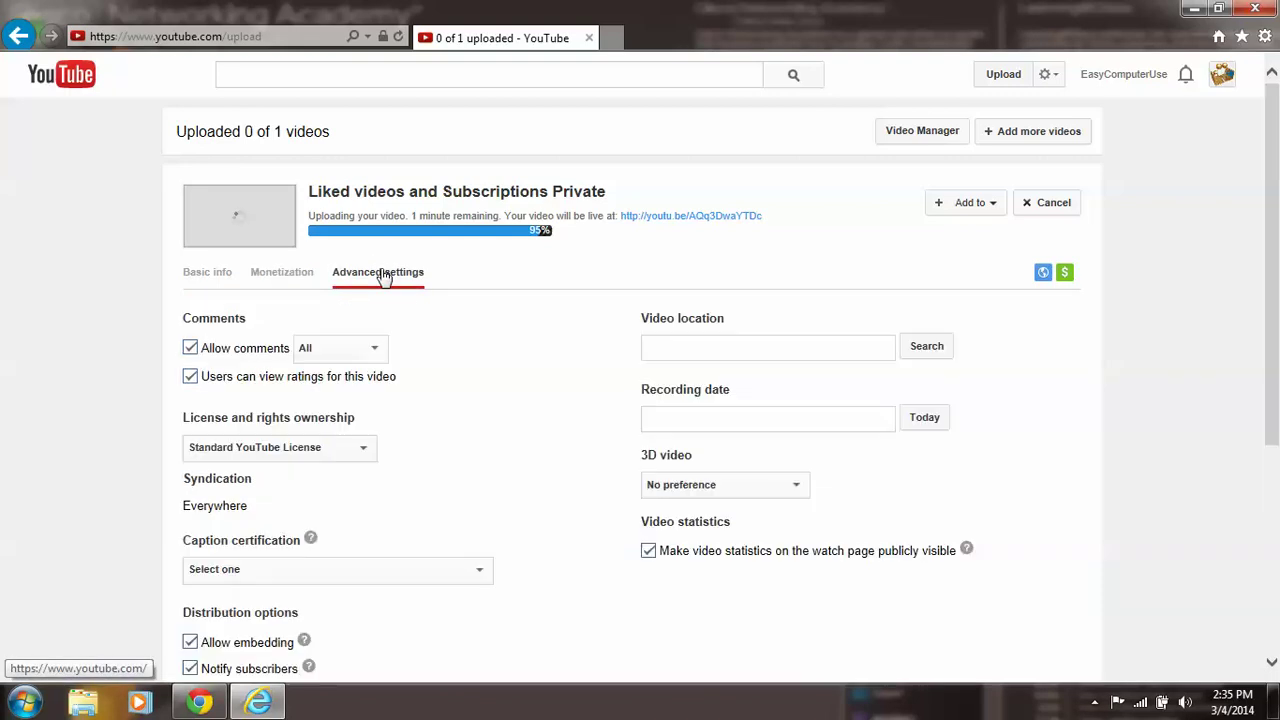
click(327, 346)
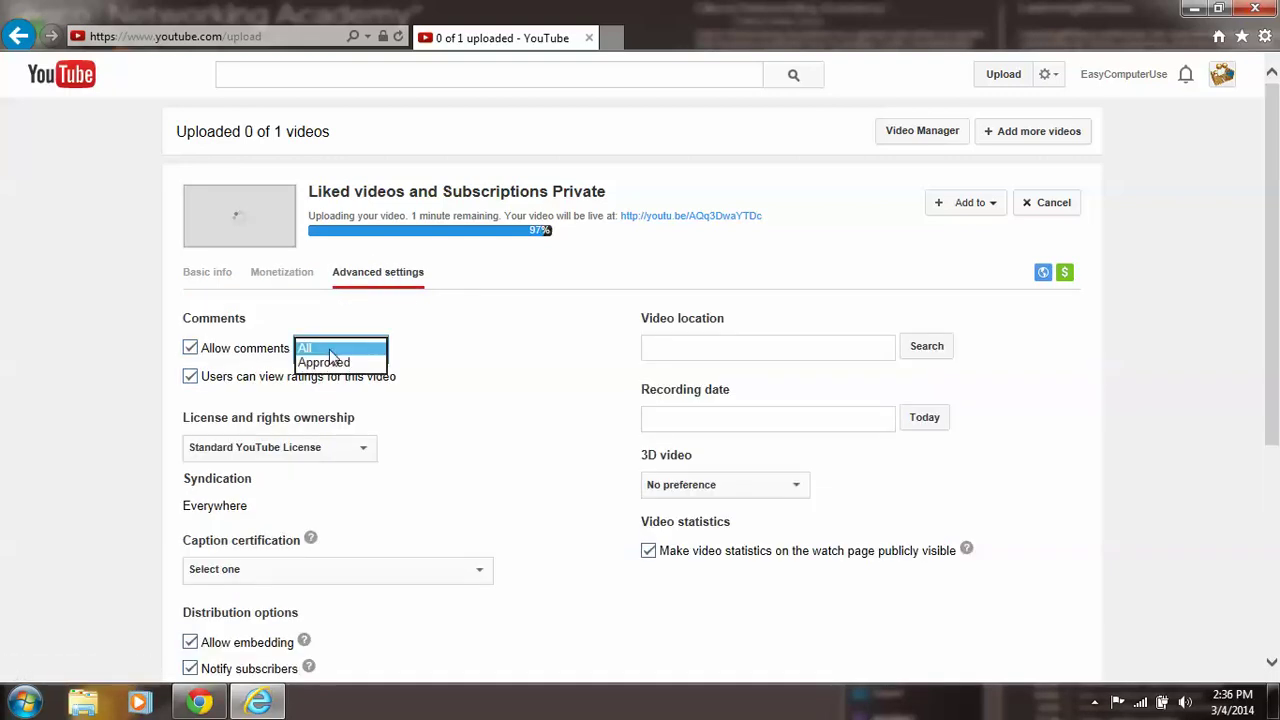
click(333, 361)
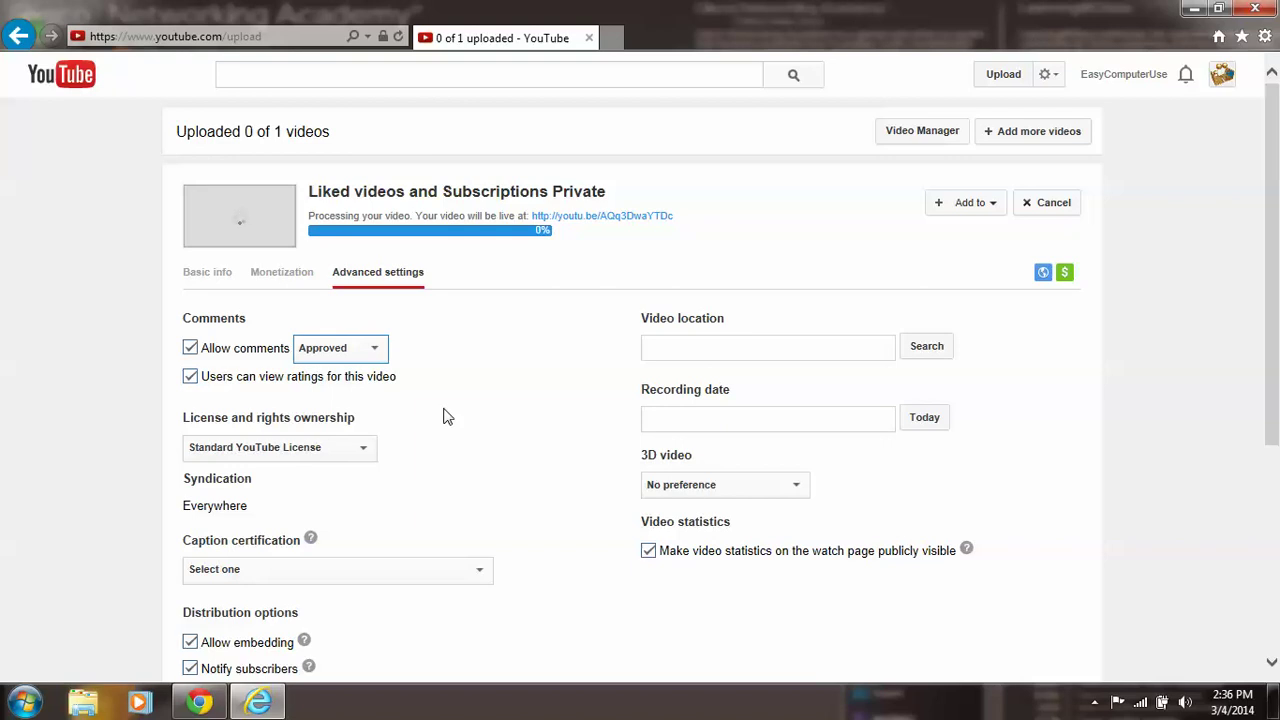
Return to Basic info, check the title, and scroll down to Video thumbnails
scroll(447, 417, down, 2)
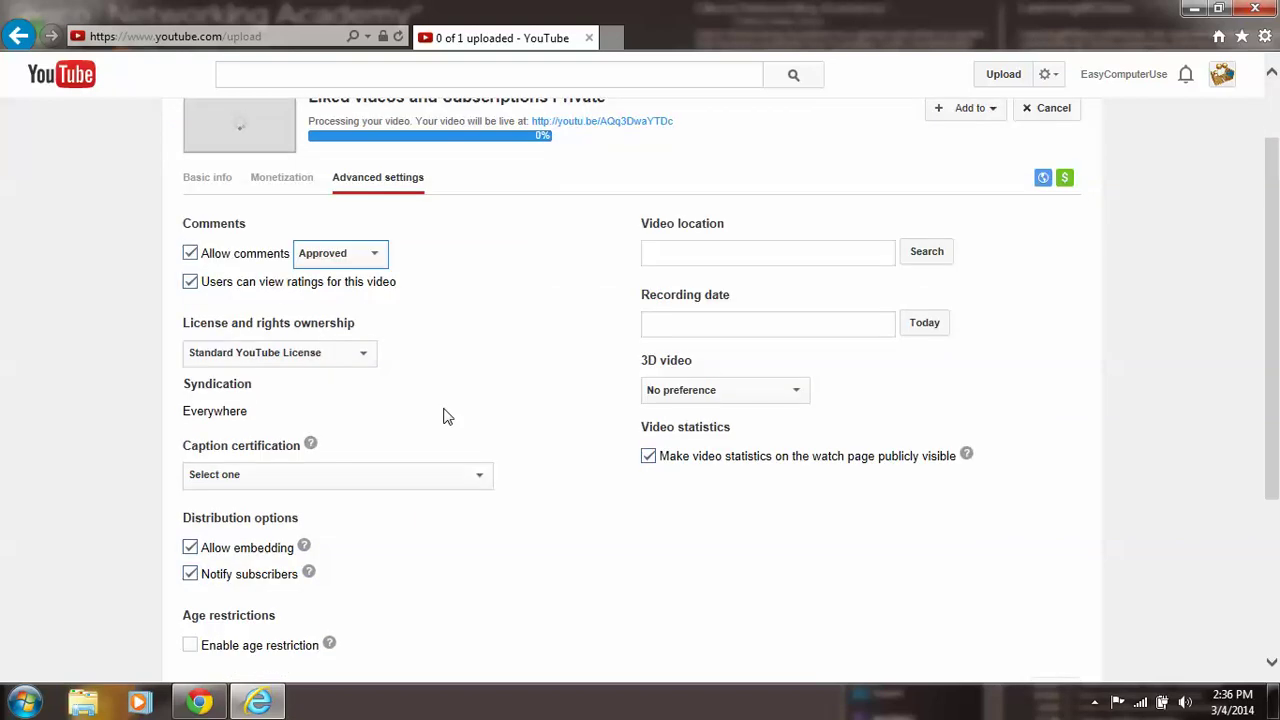
scroll(447, 417, down, 2)
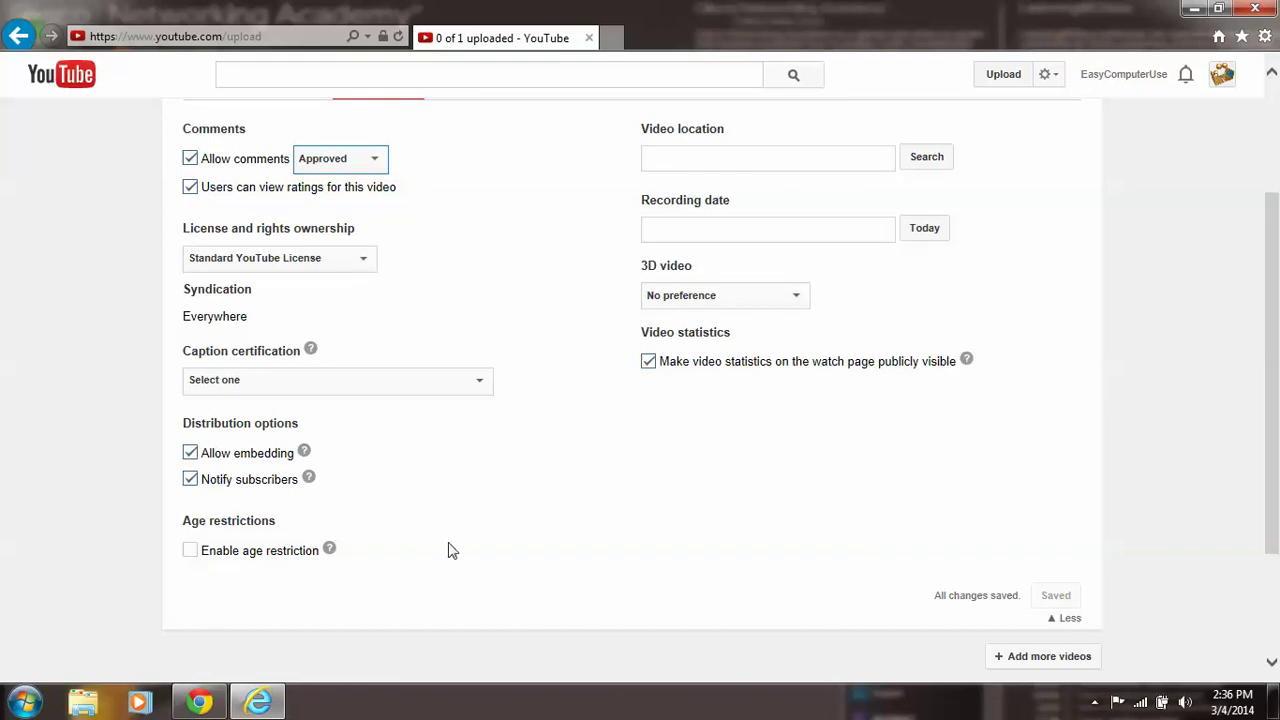
scroll(449, 549, up, 4)
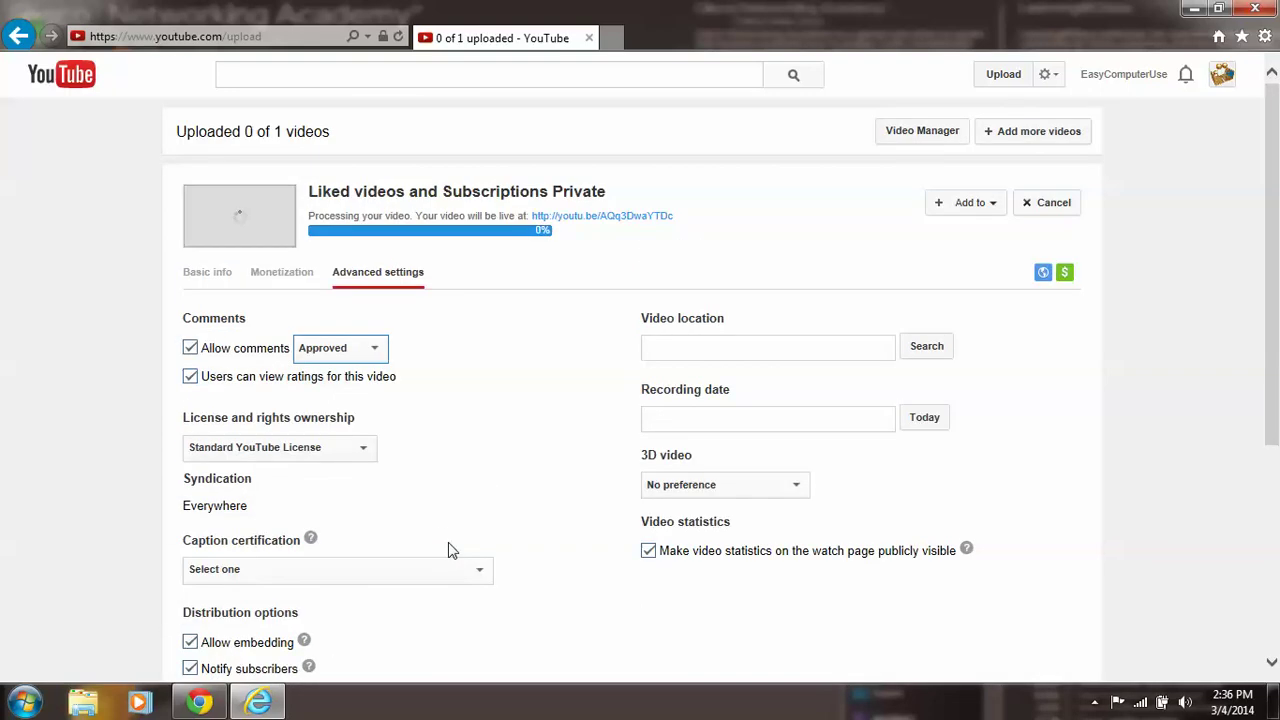
click(205, 279)
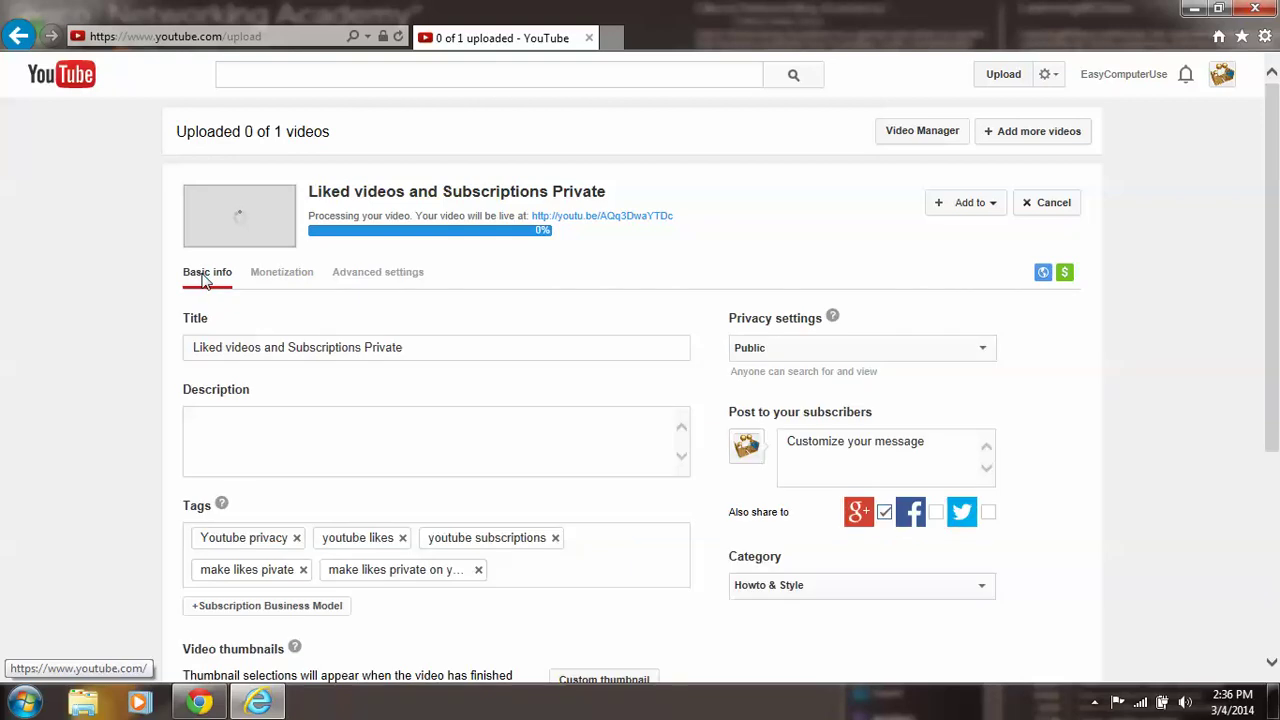
click(445, 346)
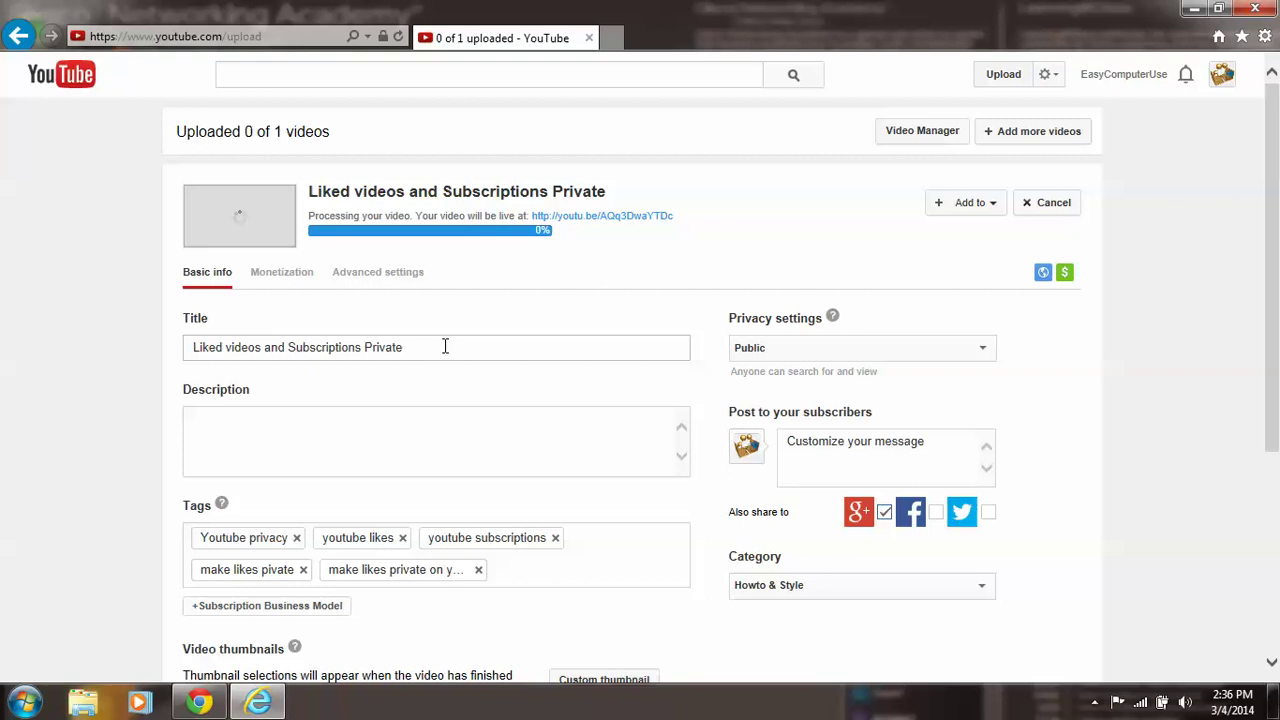
scroll(445, 346, down, 2)
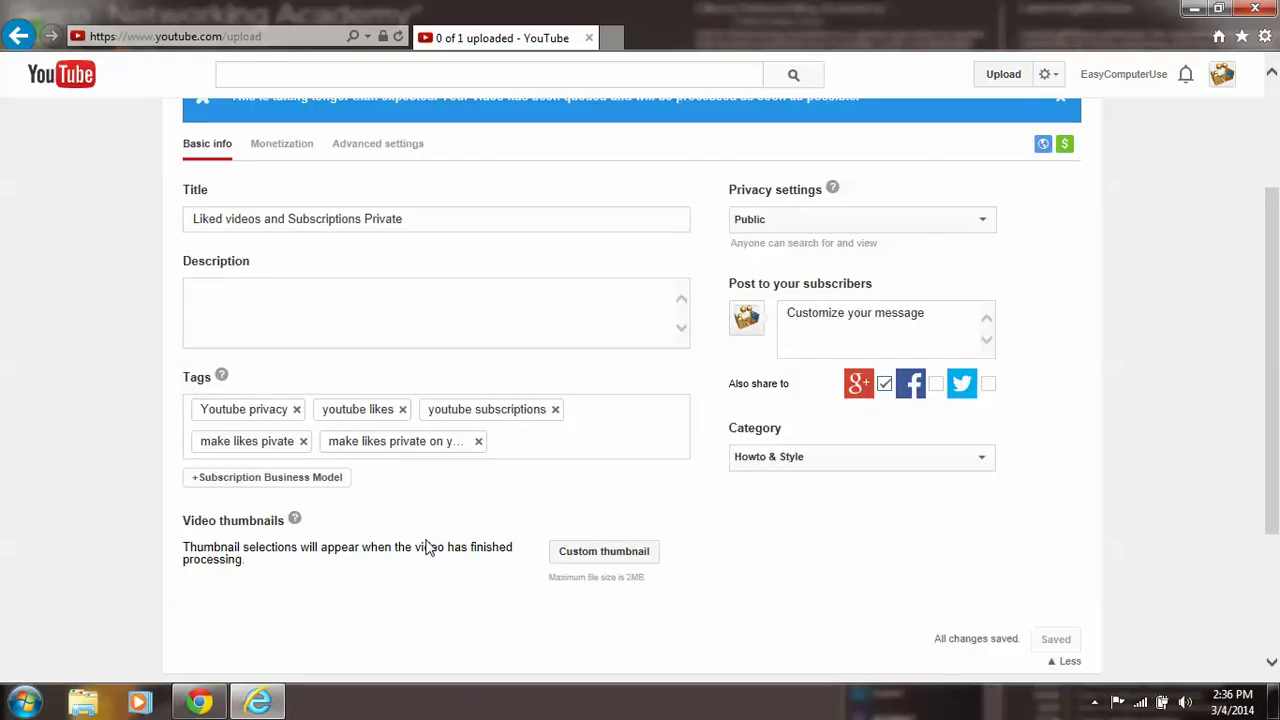
scroll(428, 546, up, 2)
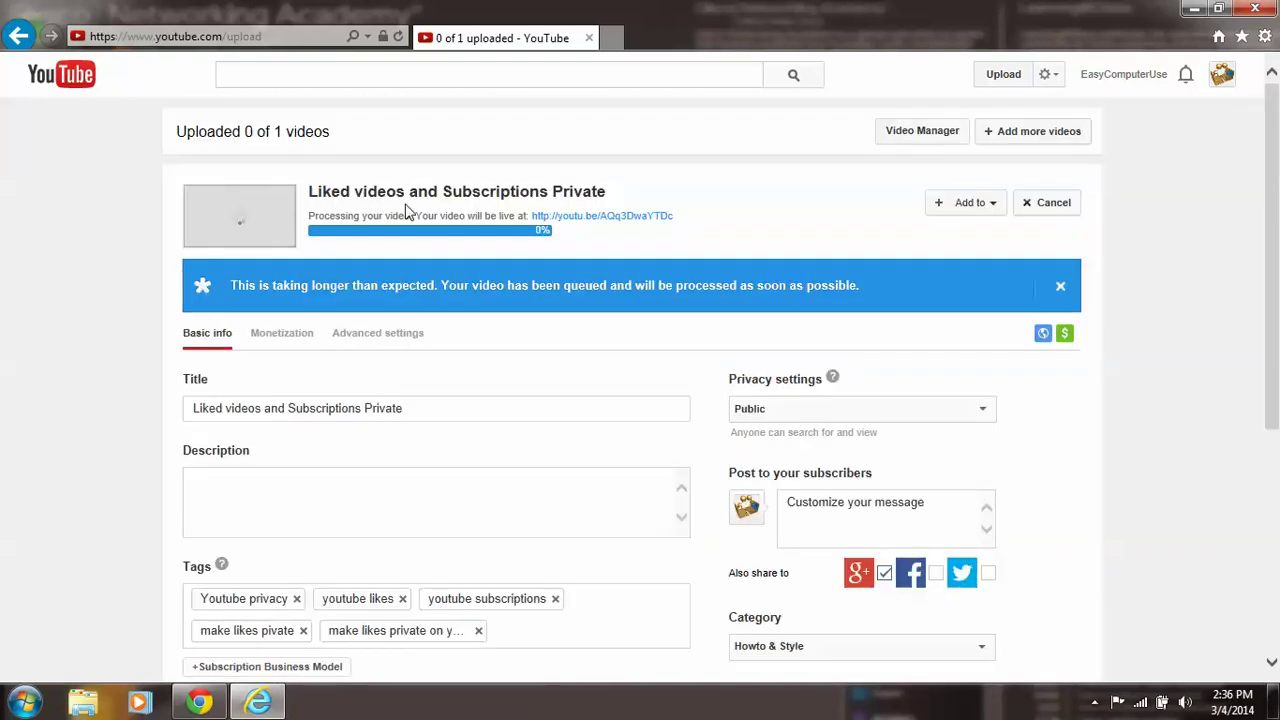
scroll(337, 457, down, 3)
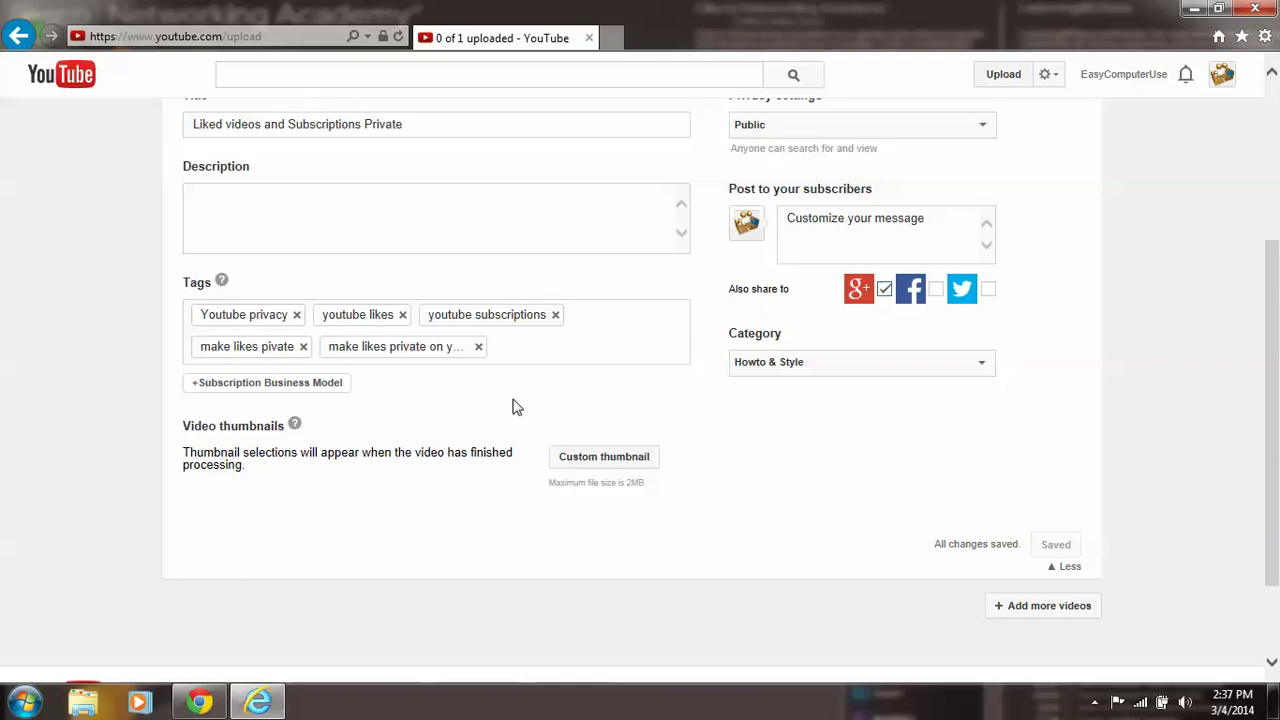
Upload Untitled.png from the Desktop as the video's custom thumbnail
click(598, 466)
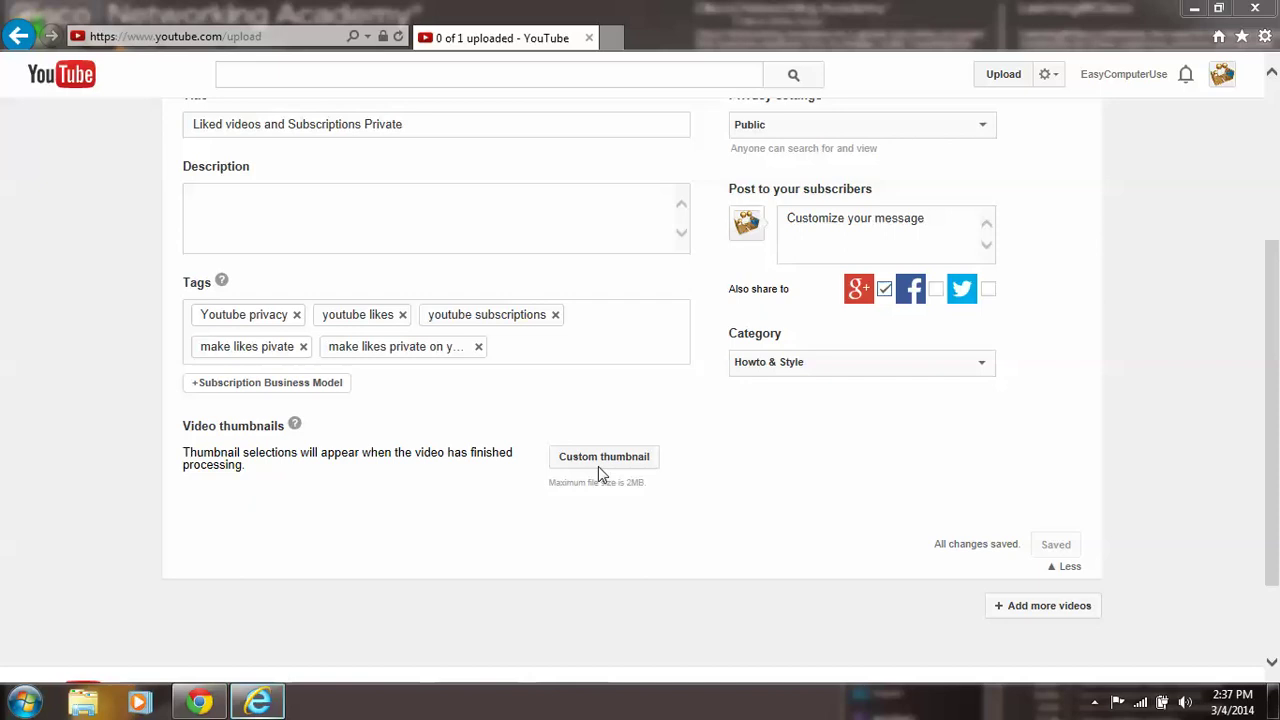
scroll(415, 207, down, 5)
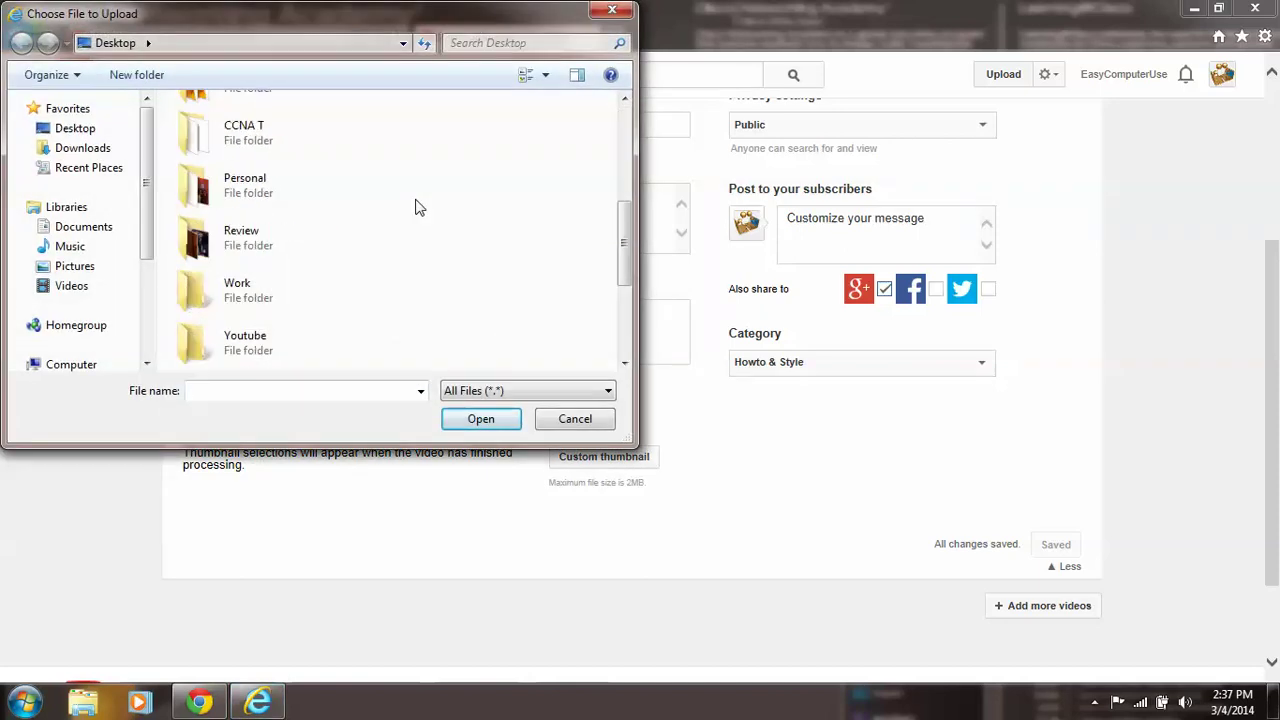
scroll(415, 207, down, 3)
click(320, 340)
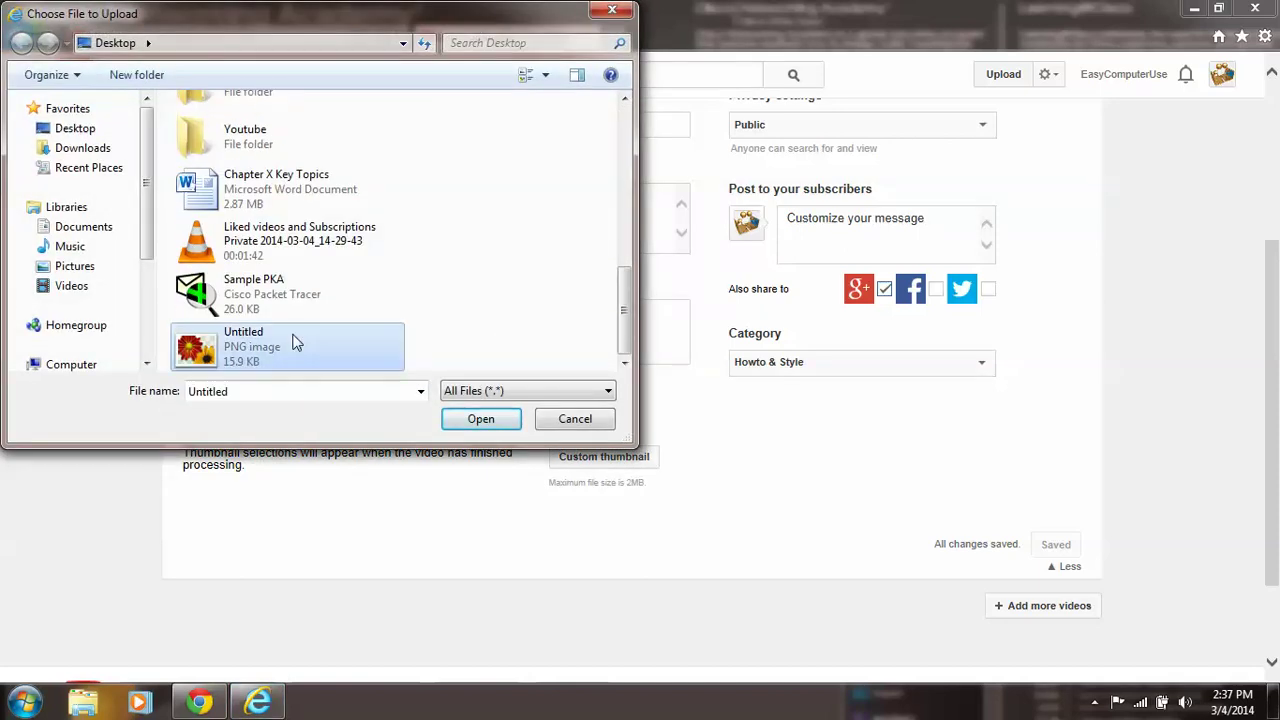
click(495, 426)
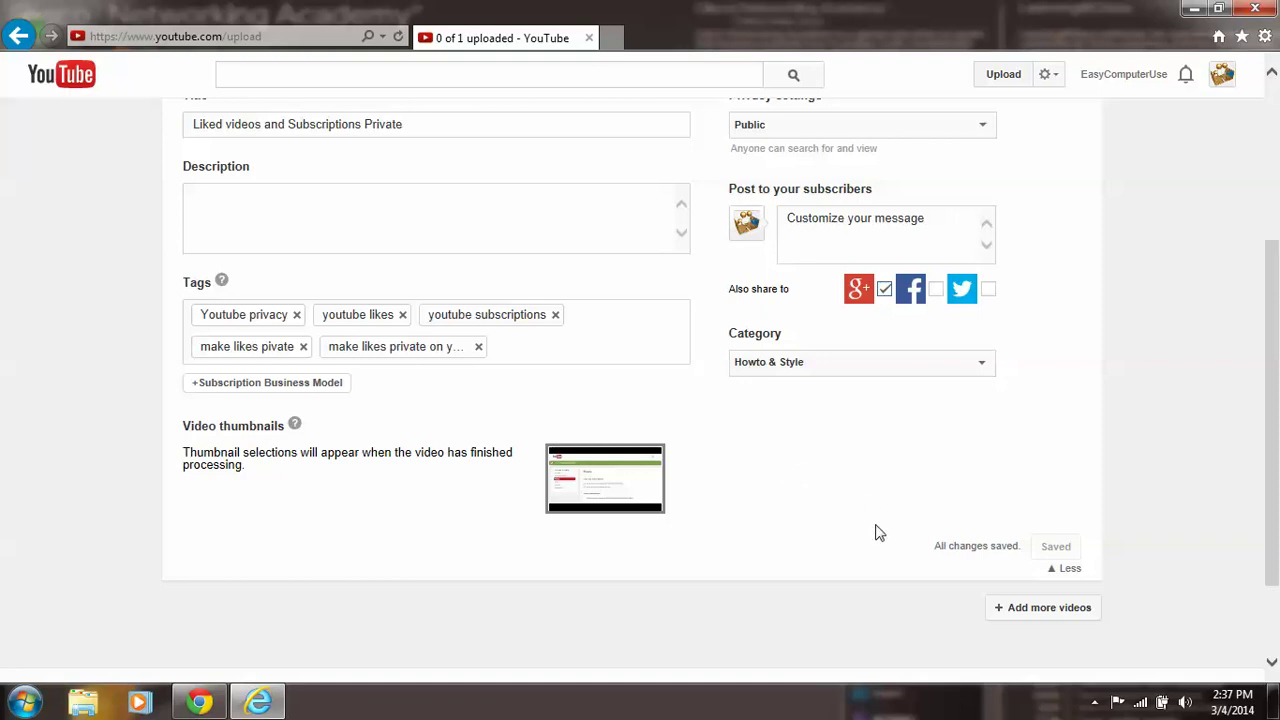
scroll(876, 536, up, 2)
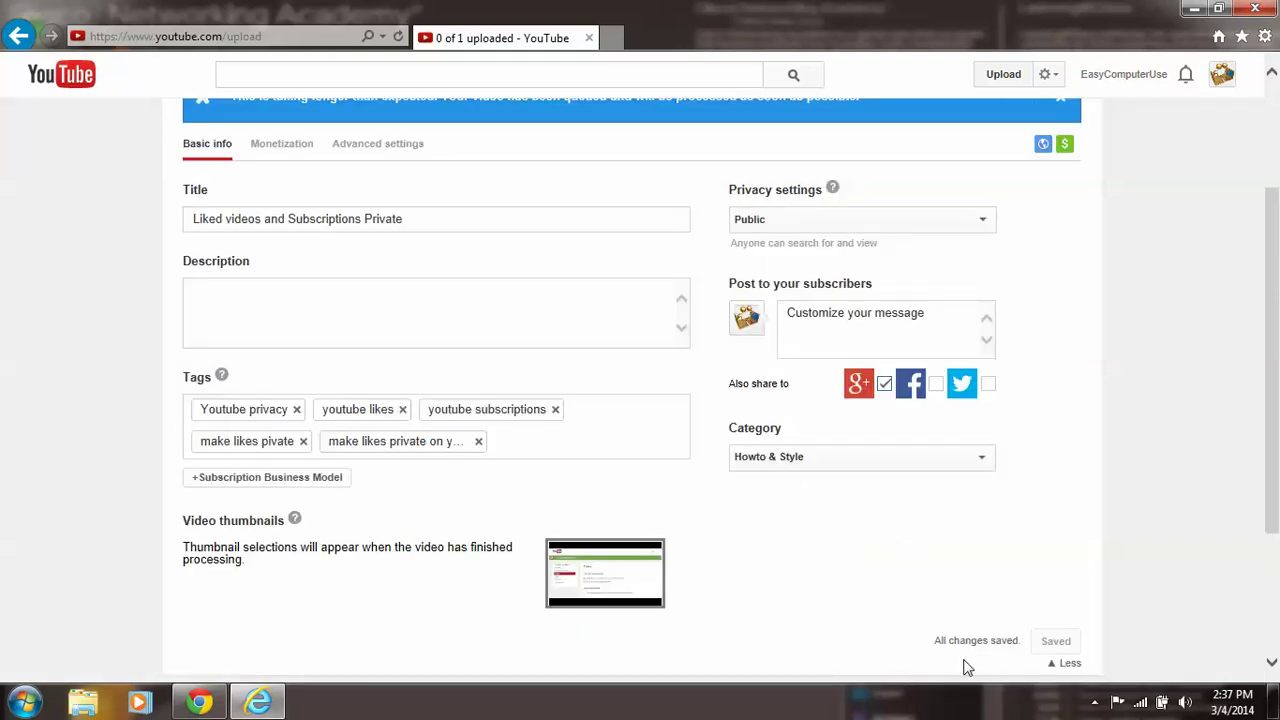
scroll(990, 617, down, 2)
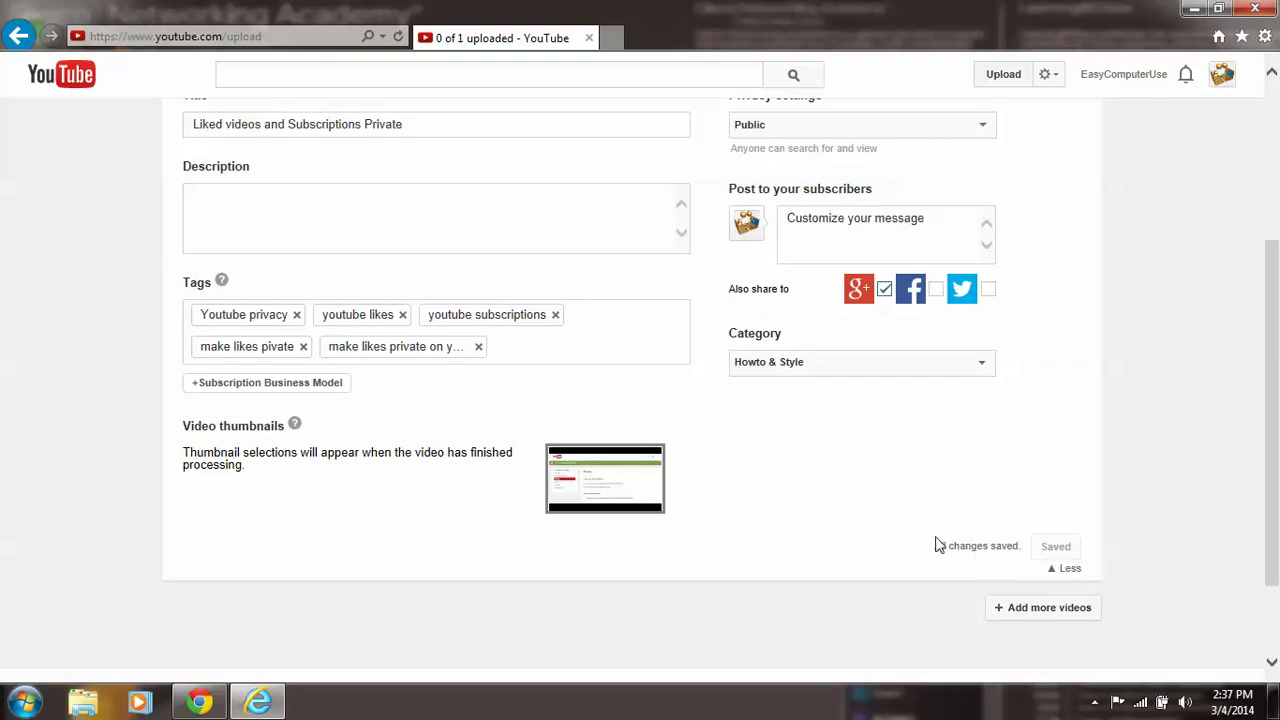
scroll(920, 545, up, 1)
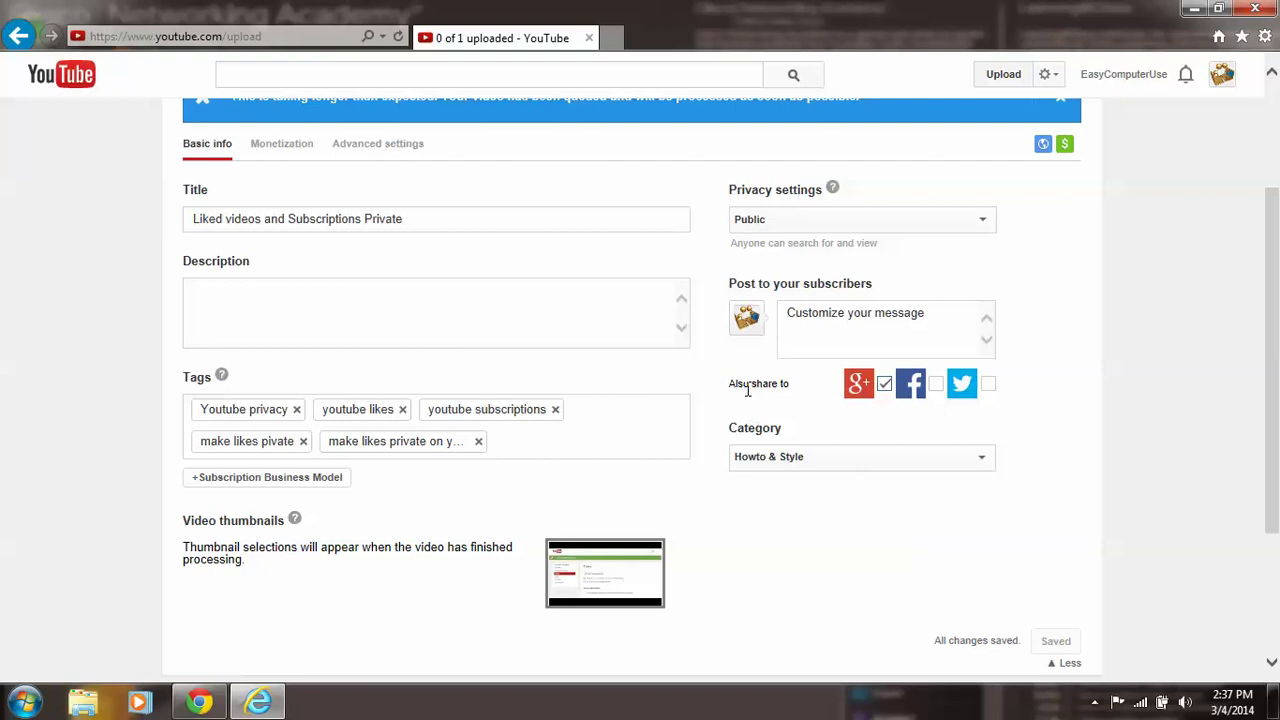